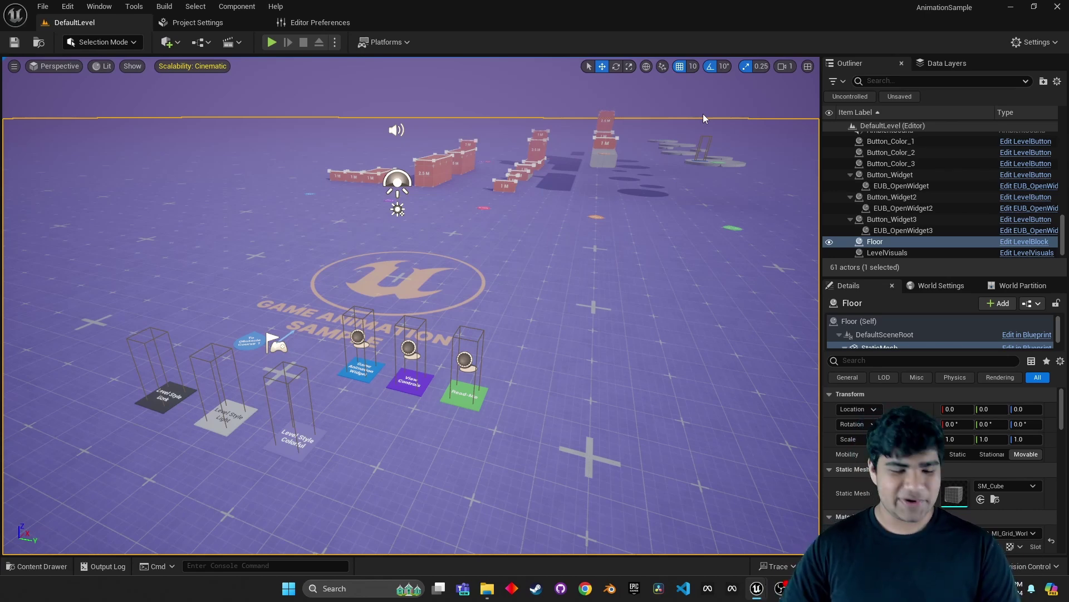
Start migrating CBP_SandboxCharacter from the Blueprints folder via Asset Actions > Migrate.
key(ctrl+space)
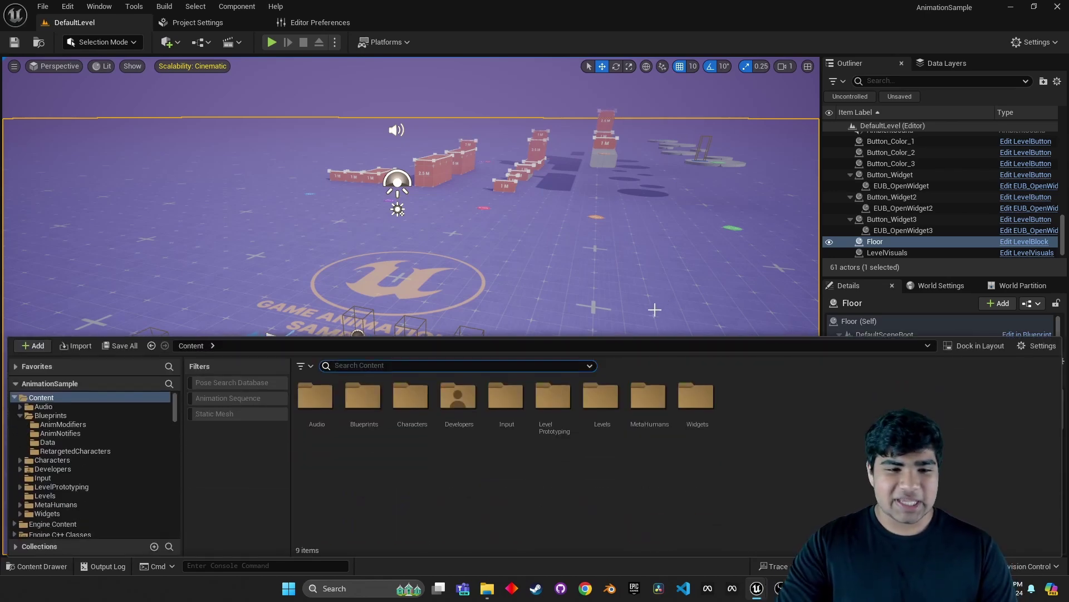
double_click(362, 396)
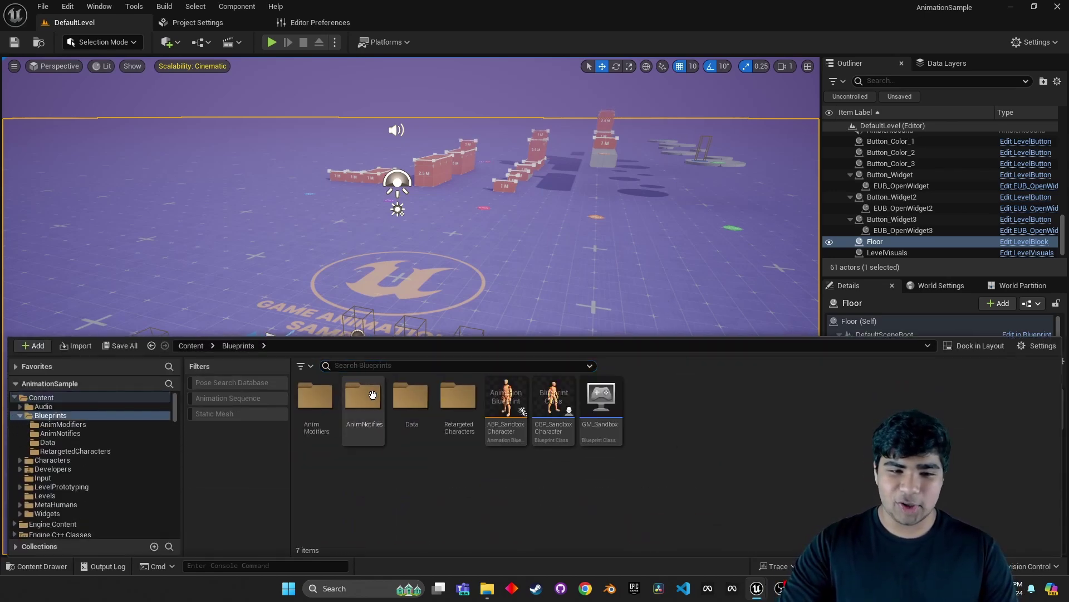
click(560, 427)
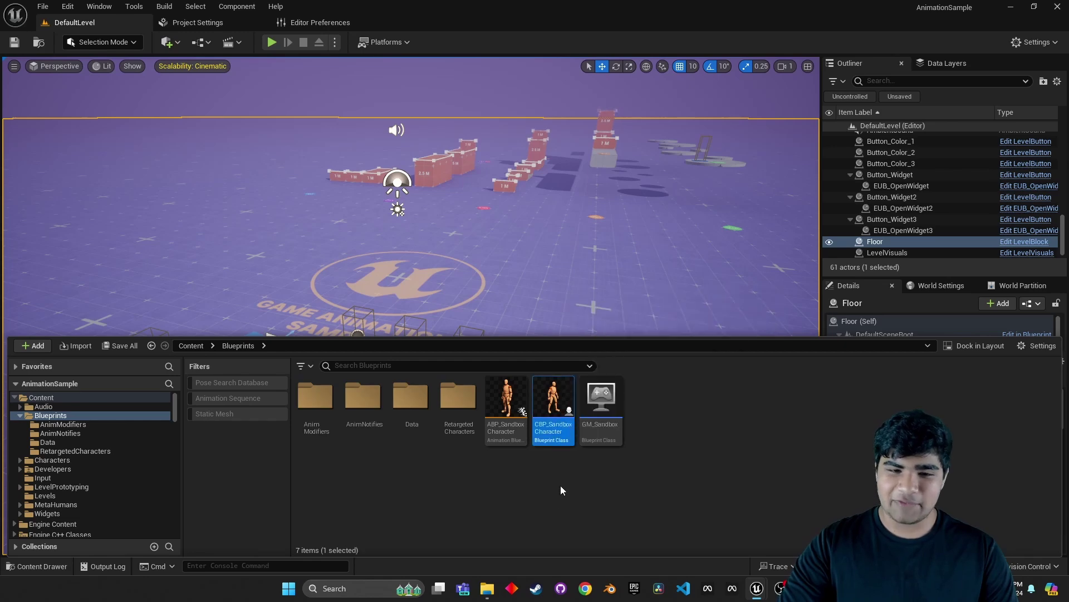
right_click(556, 392)
mouse_move(637, 217)
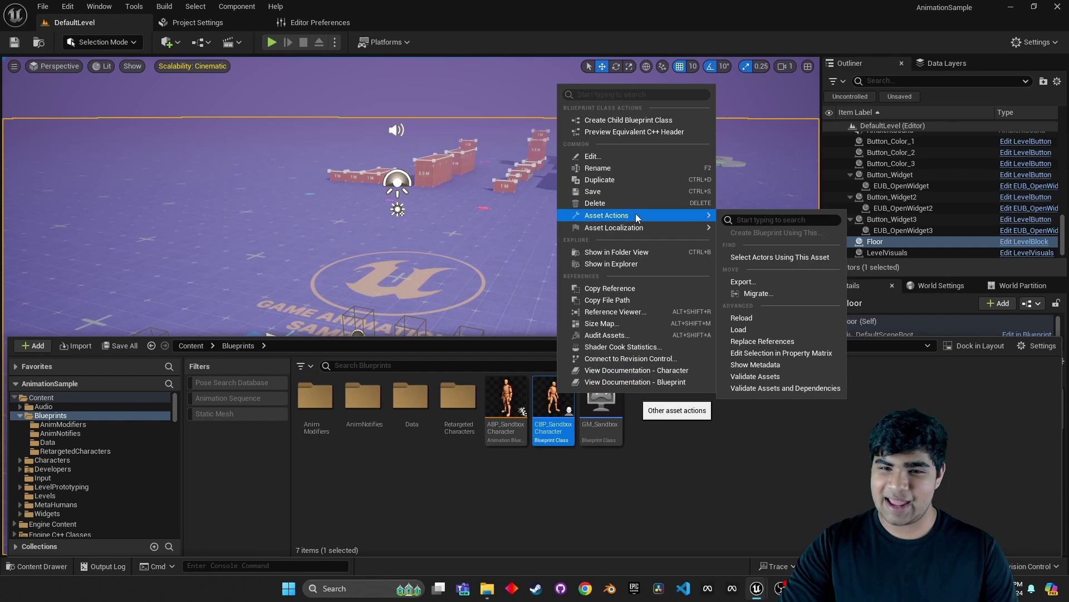
click(780, 295)
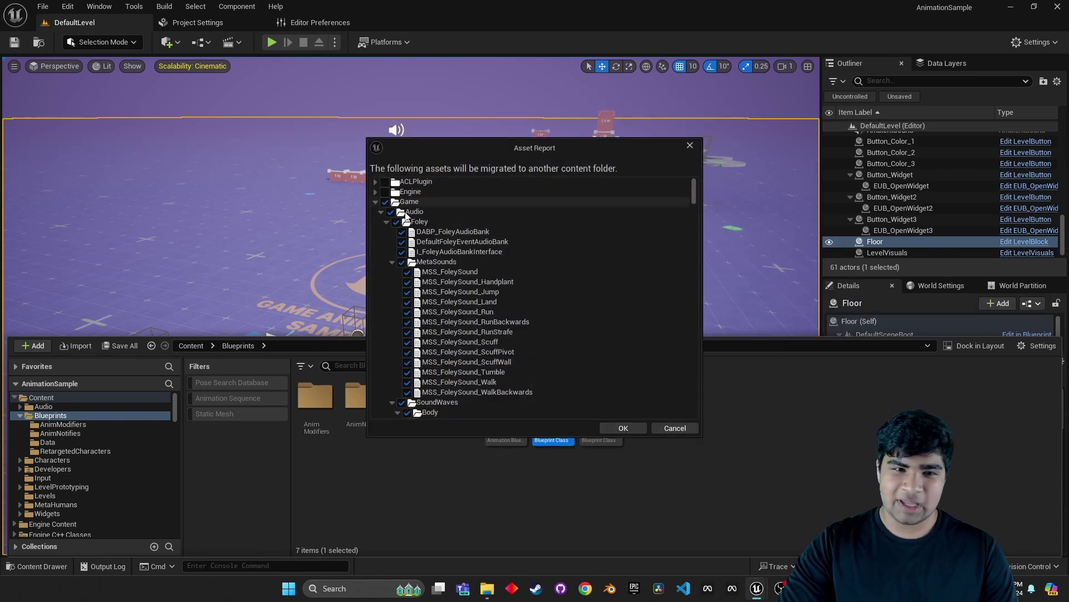
Collapse the Audio, Blueprints, Characters, Input and LevelPrototyping folders in the Asset Report.
click(381, 212)
click(381, 222)
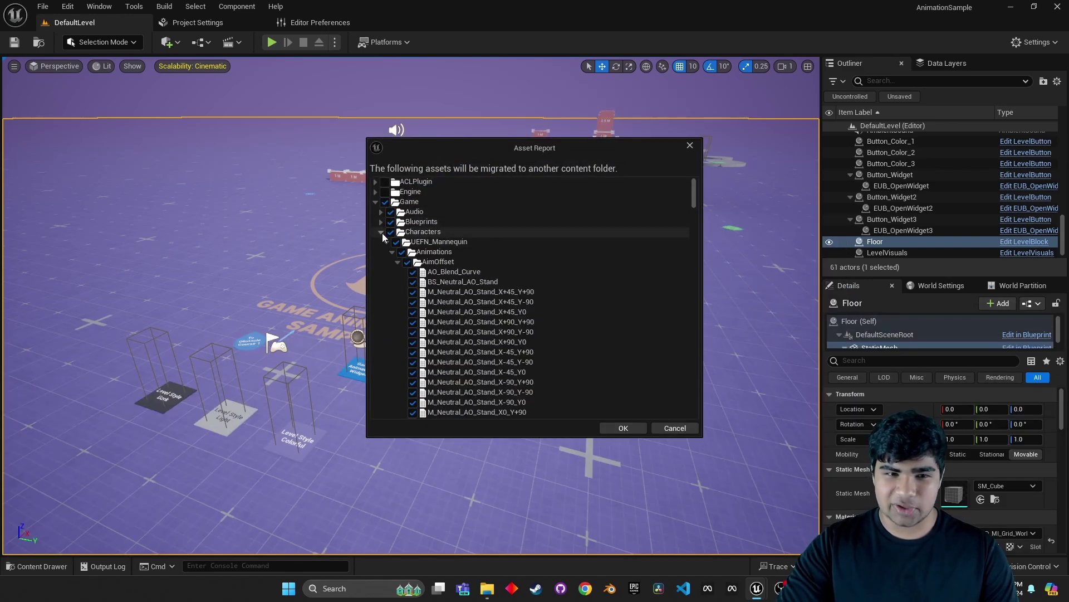
click(381, 232)
click(381, 241)
click(381, 252)
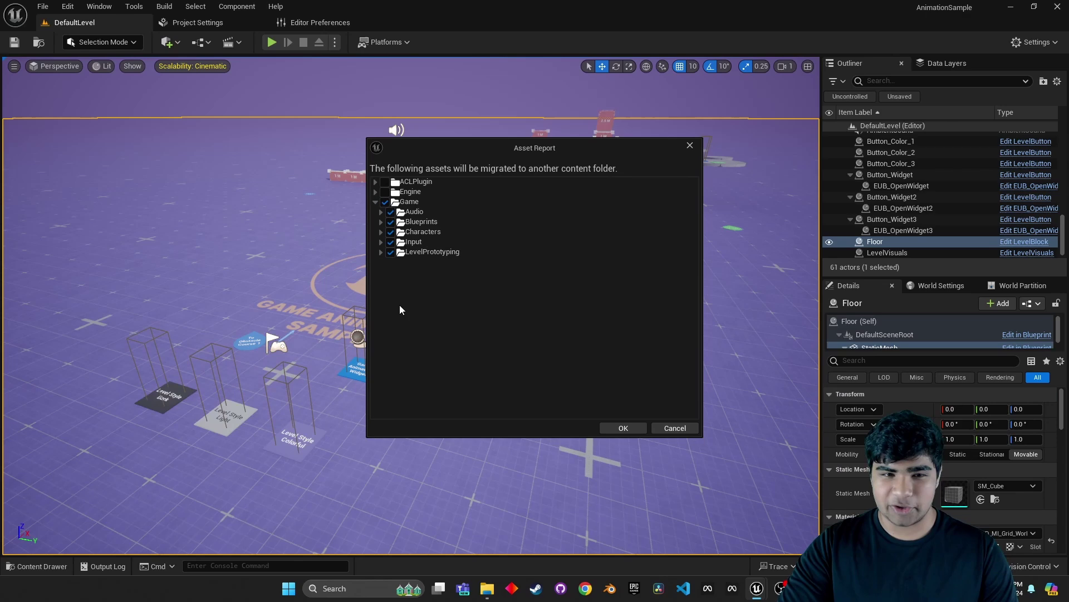
Accept the Asset Report and choose MotionMatching's Content folder as the migration destination.
click(621, 428)
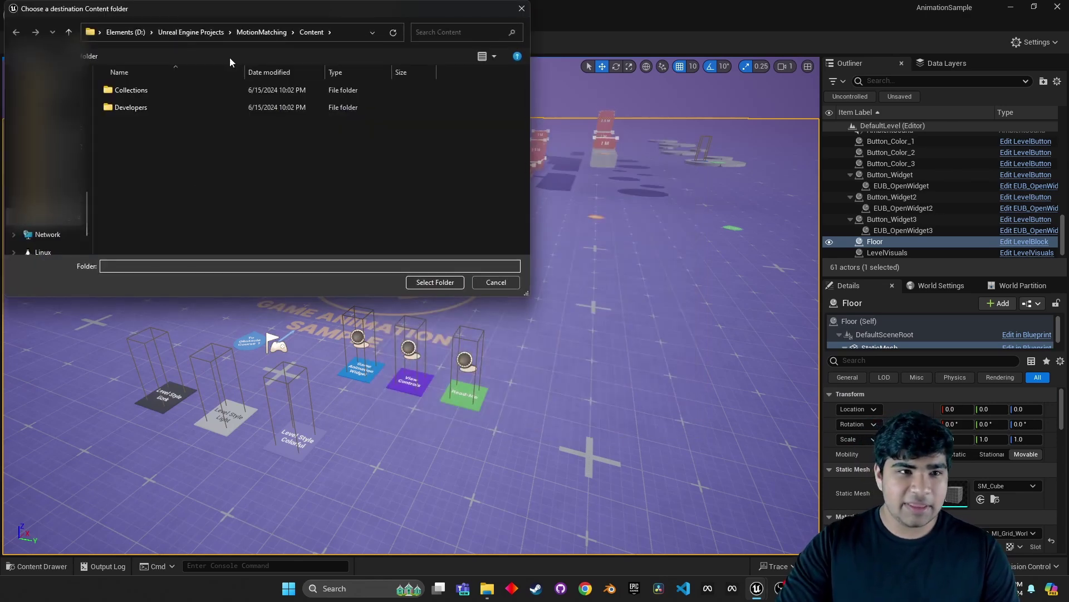
click(261, 32)
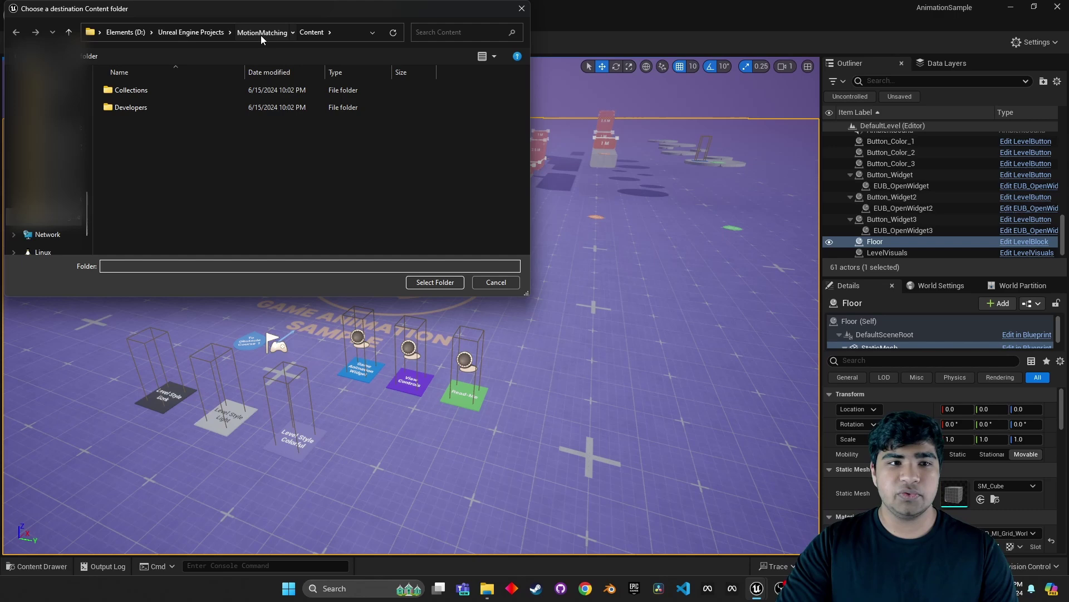
mouse_move(756, 590)
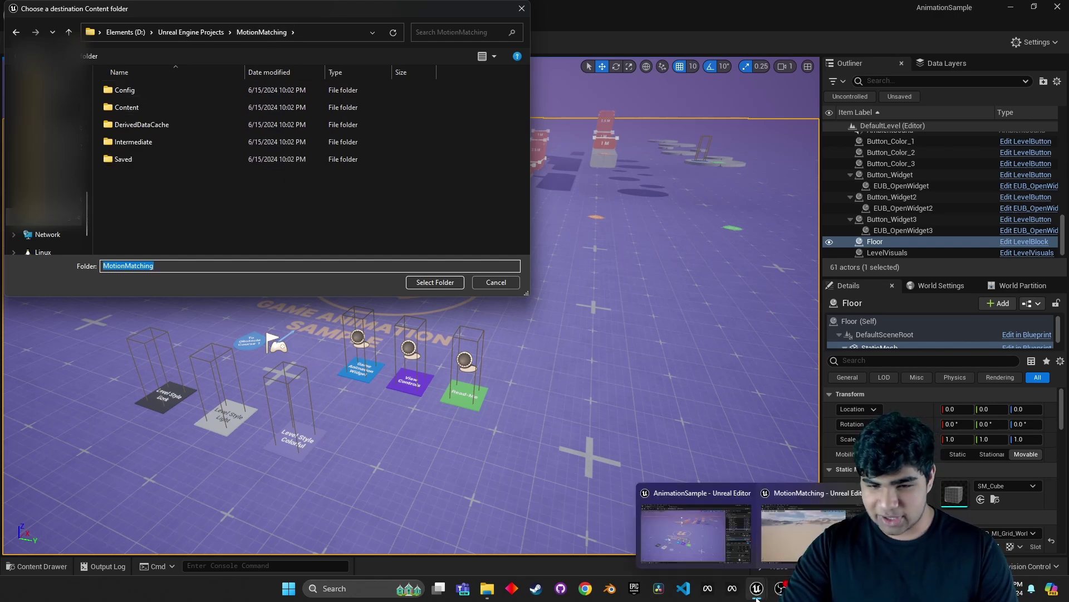
click(777, 543)
key(ctrl+space)
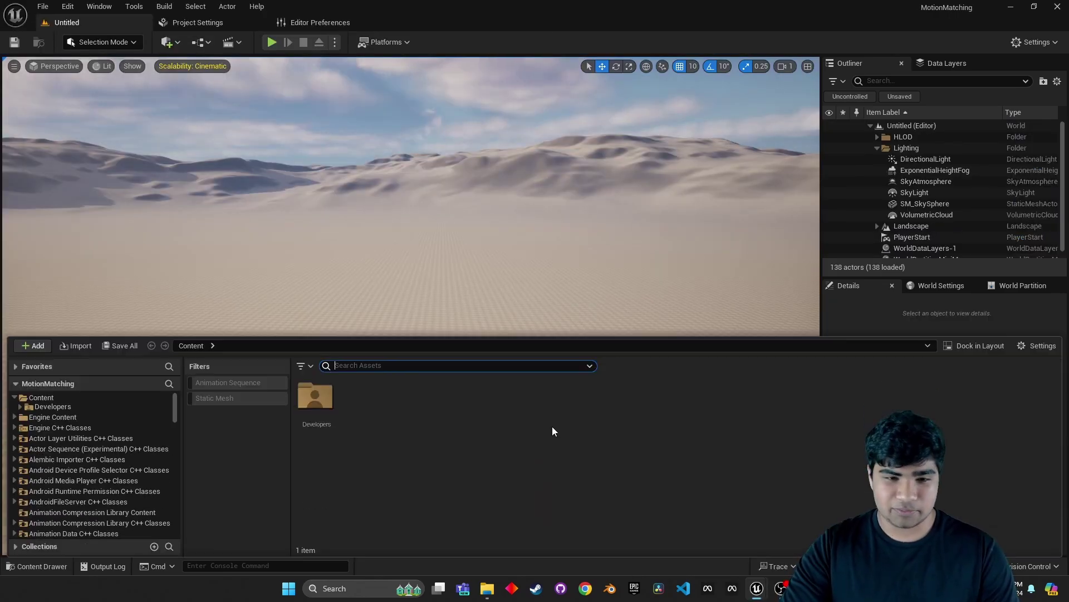
mouse_move(756, 589)
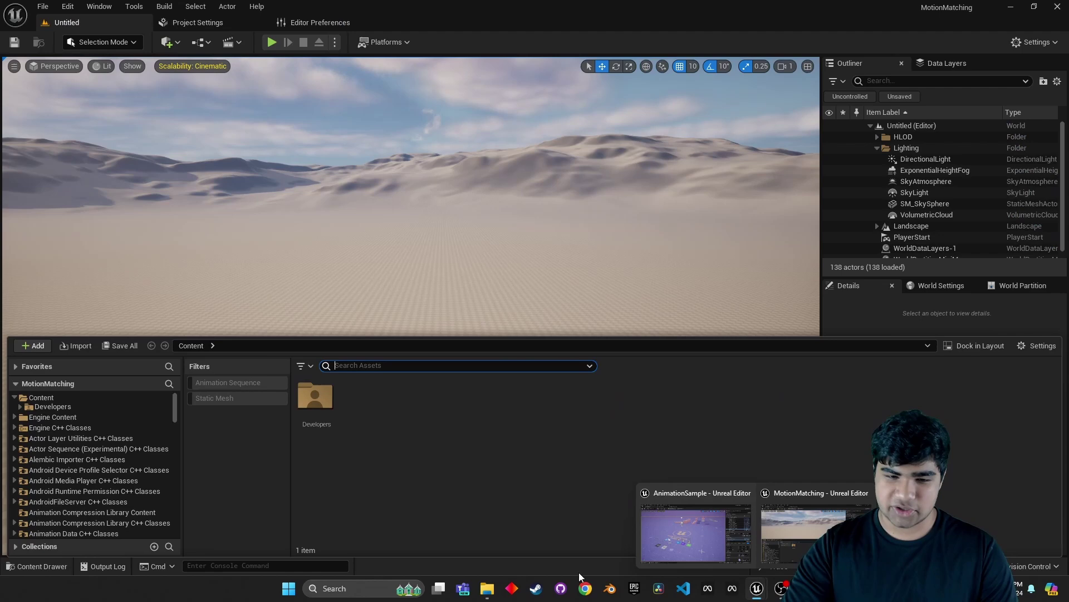
click(694, 534)
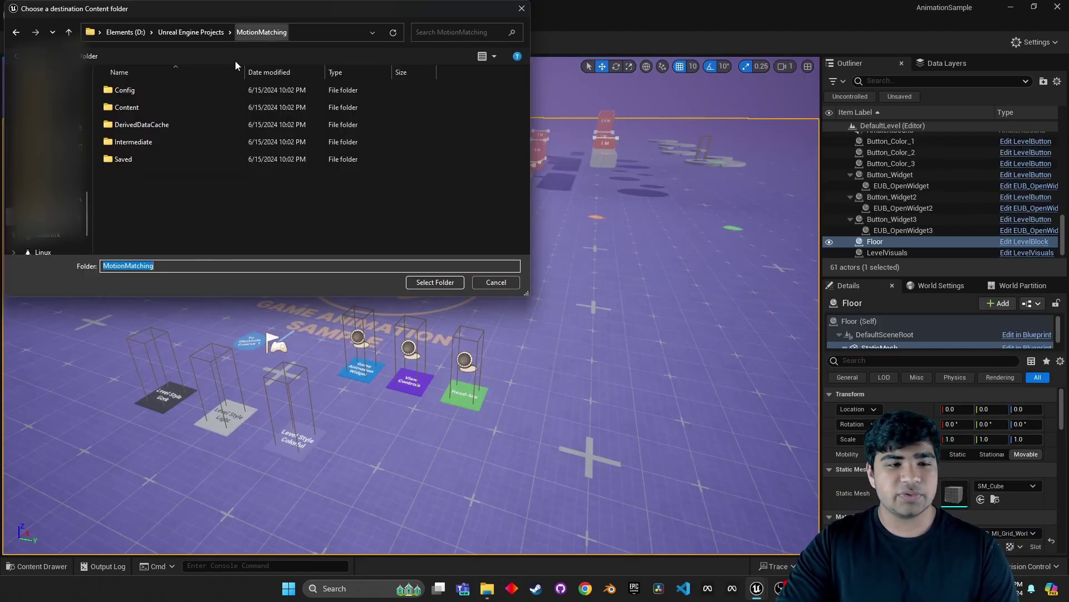
double_click(165, 106)
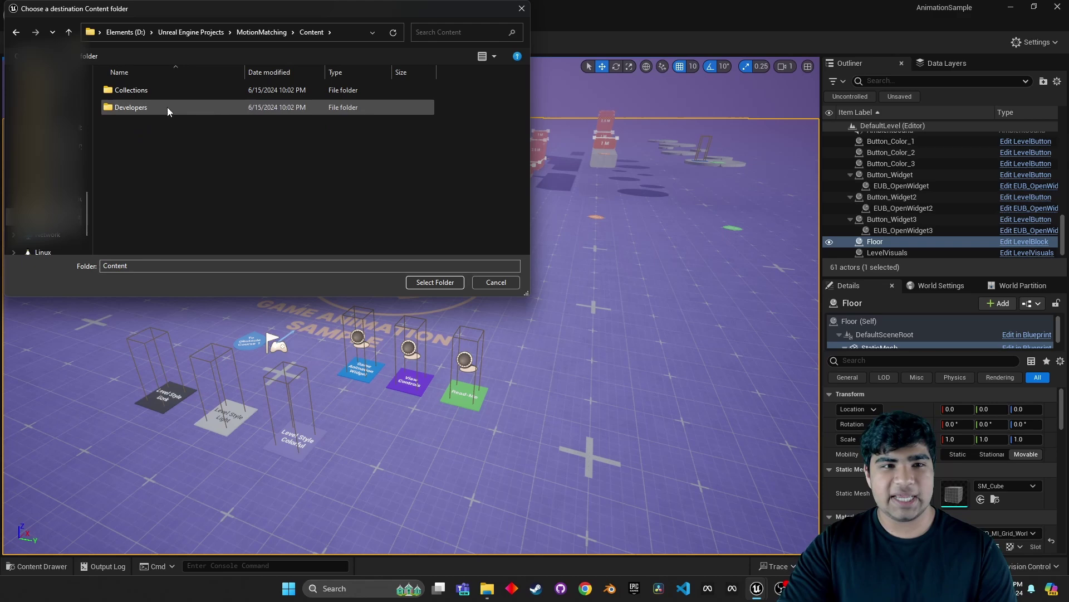
click(434, 281)
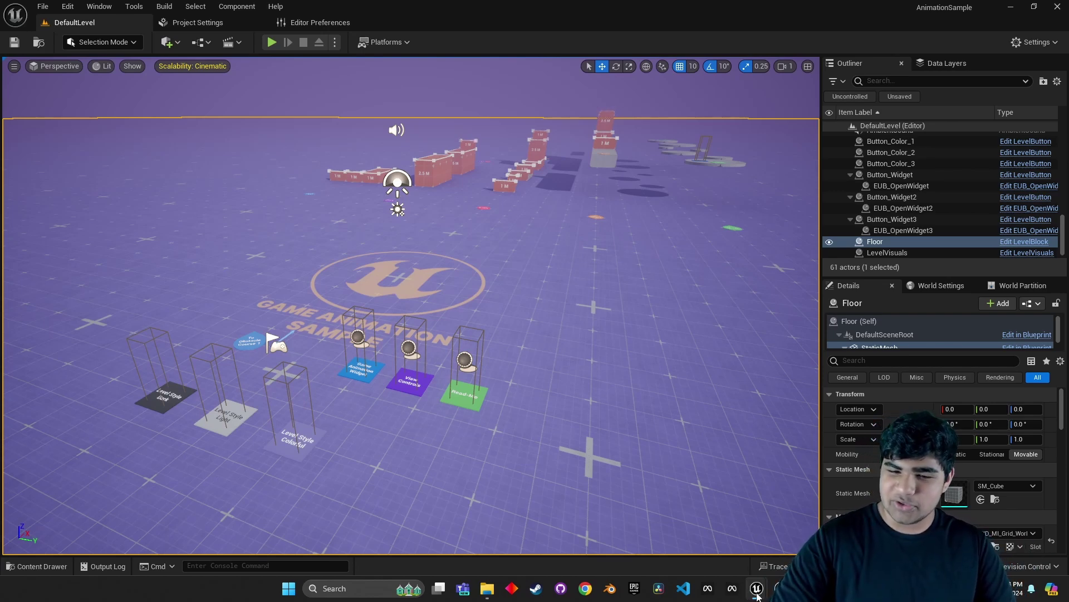
Switch to the MotionMatching editor and open the migrated Blueprints folder.
mouse_move(757, 596)
click(795, 547)
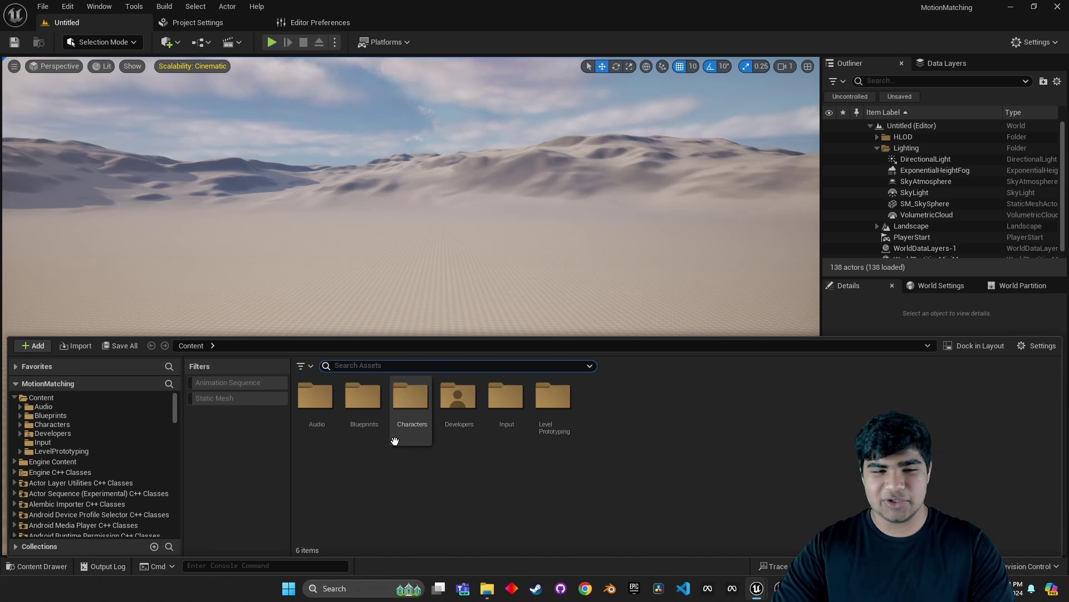
double_click(365, 412)
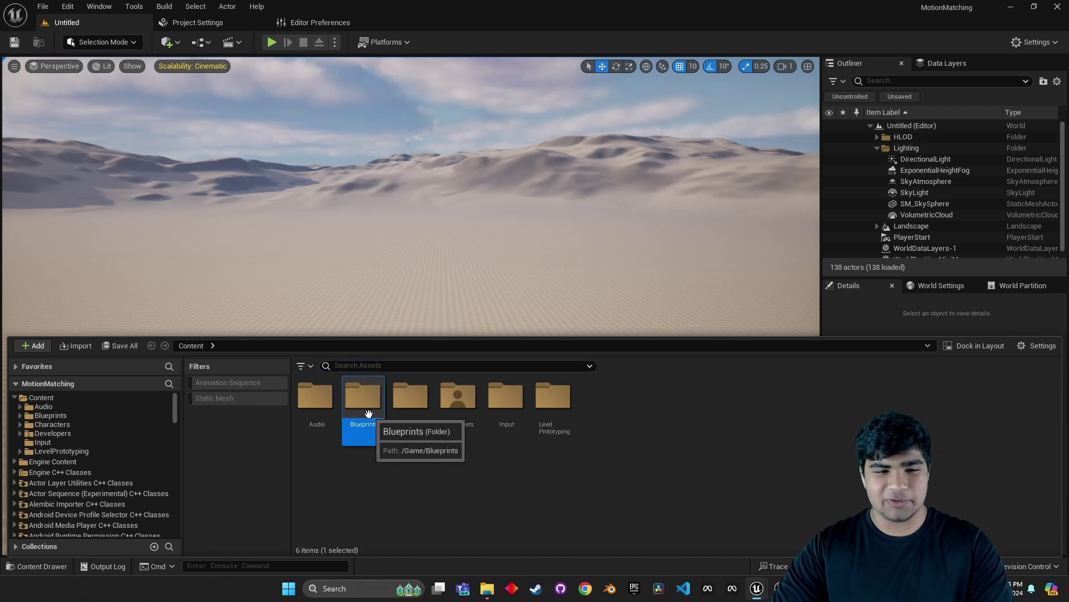
Create a Game Mode Base blueprint named GM_MotionMatching and open it.
right_click(614, 433)
click(684, 239)
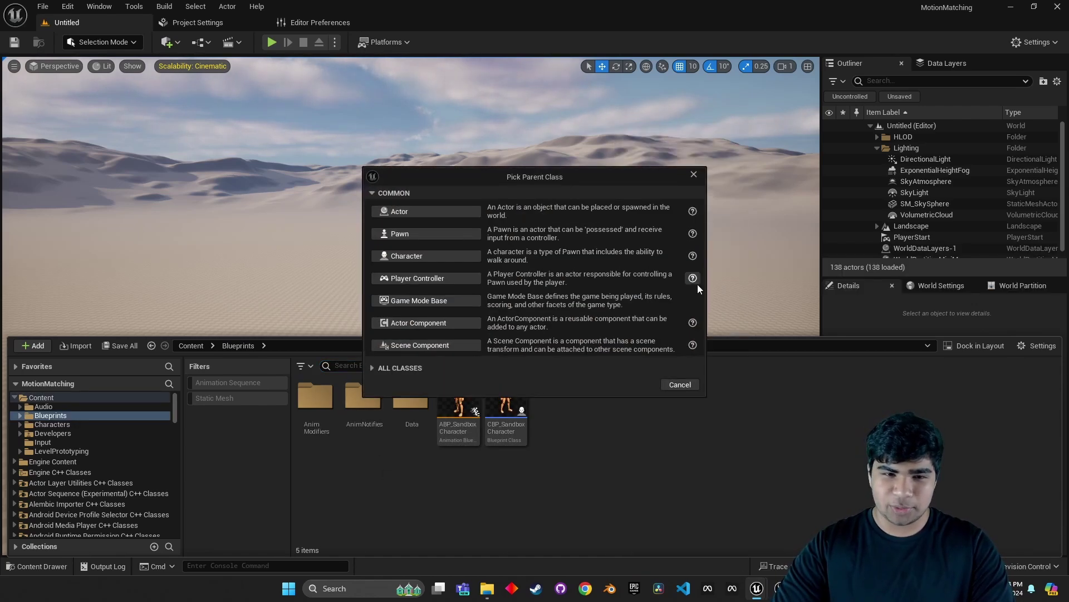
click(422, 300)
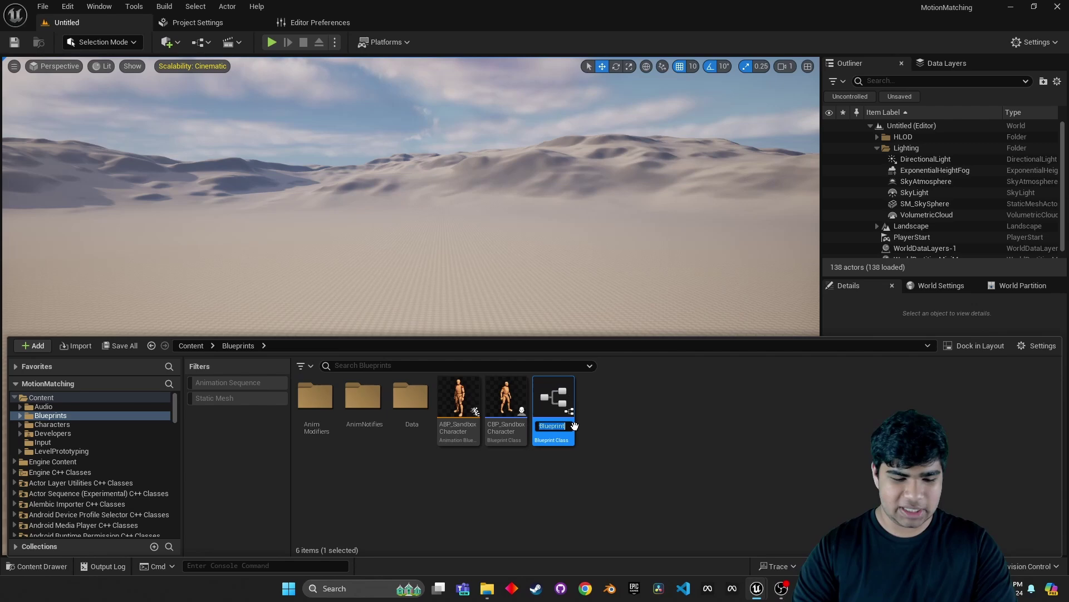
text(GM_)
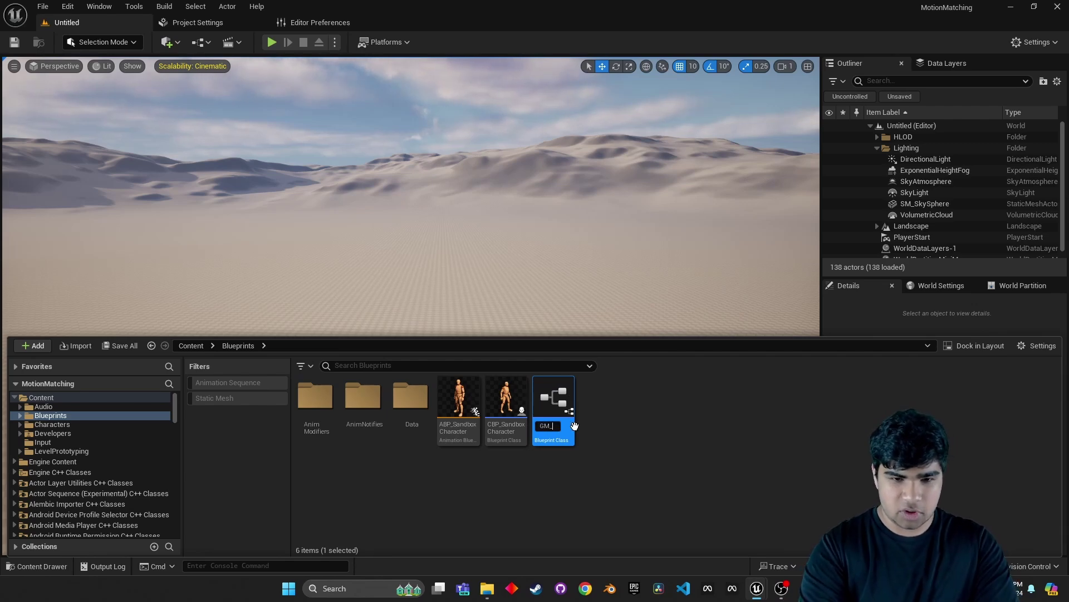
text(MotionMatching)
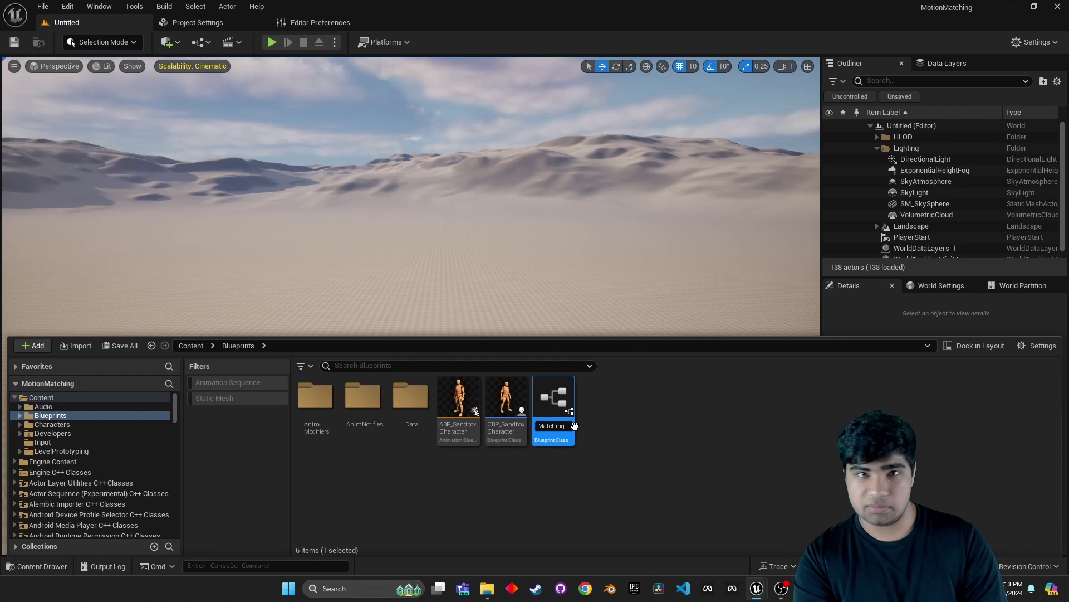
key(Return)
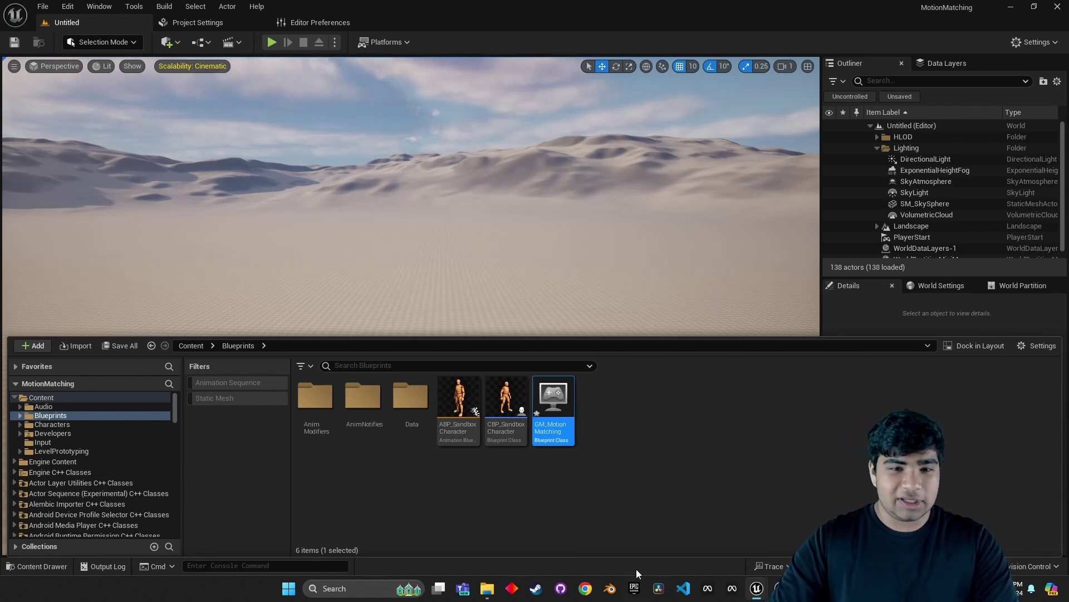
key(Return)
Set GM_MotionMatching's Default Pawn Class to CBP_SandboxCharacter, compile, and return to the Untitled level.
drag(167, 66, 443, 25)
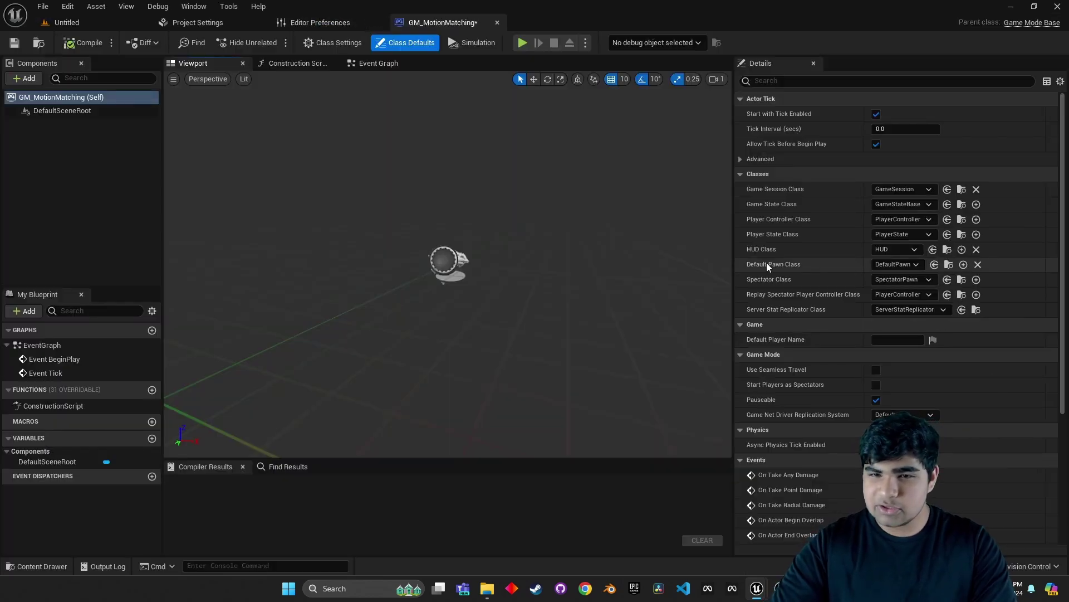
click(886, 264)
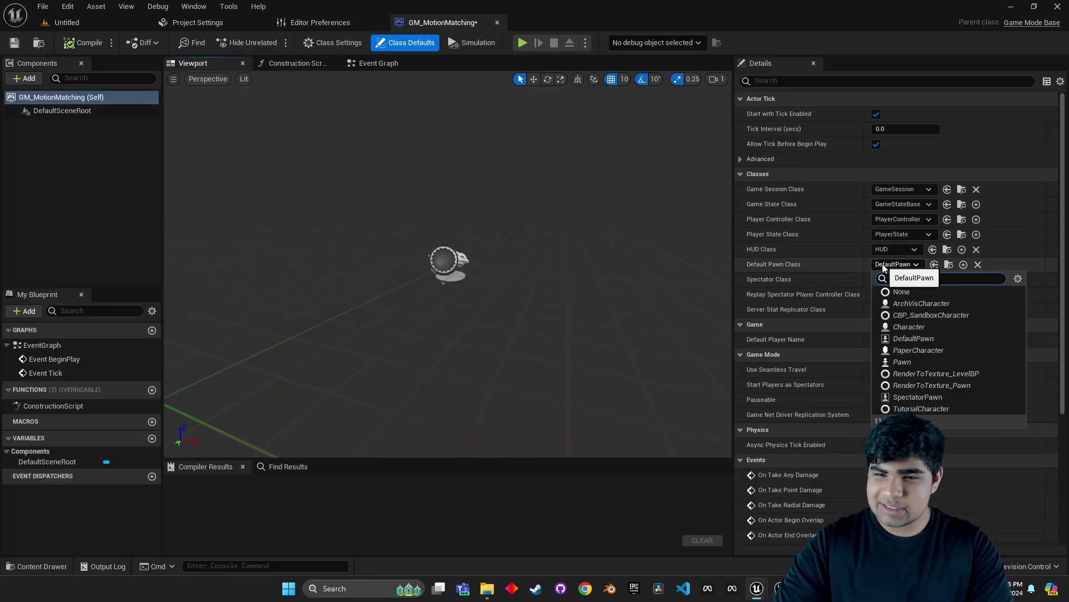
click(950, 315)
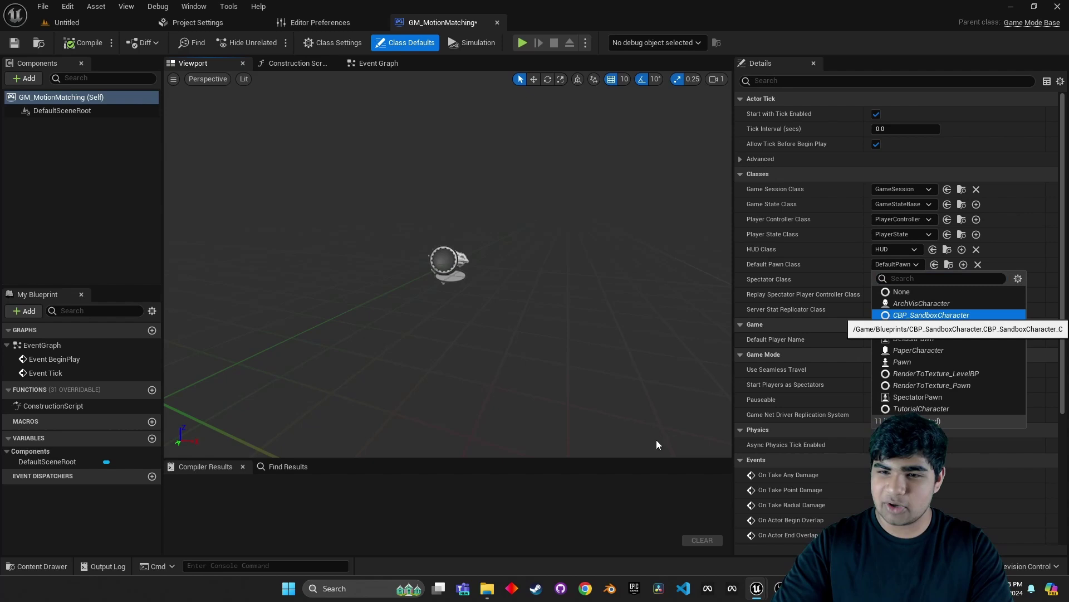
key(Return)
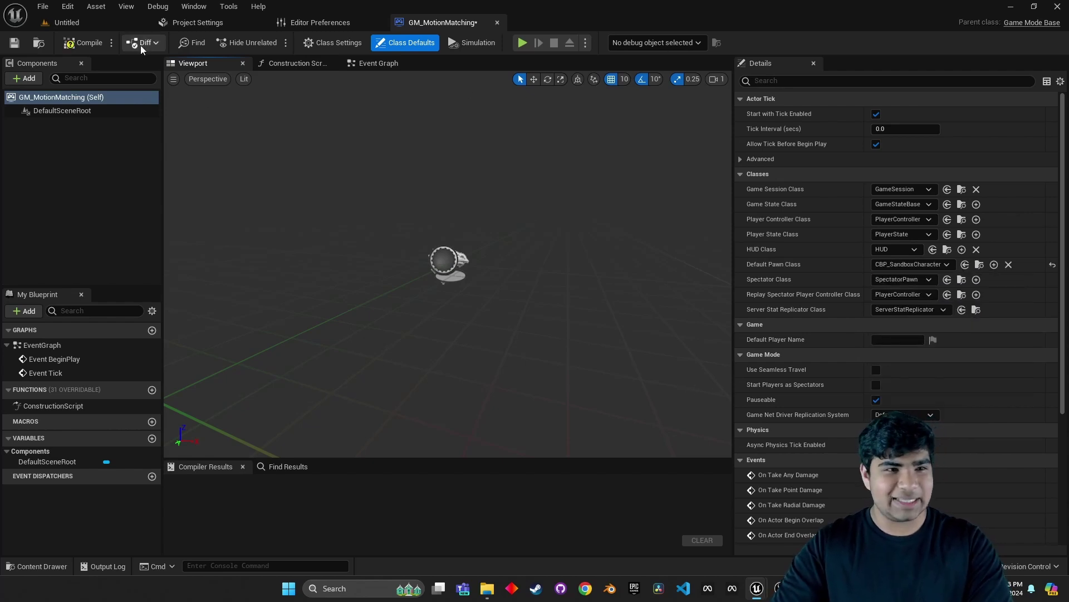
click(82, 48)
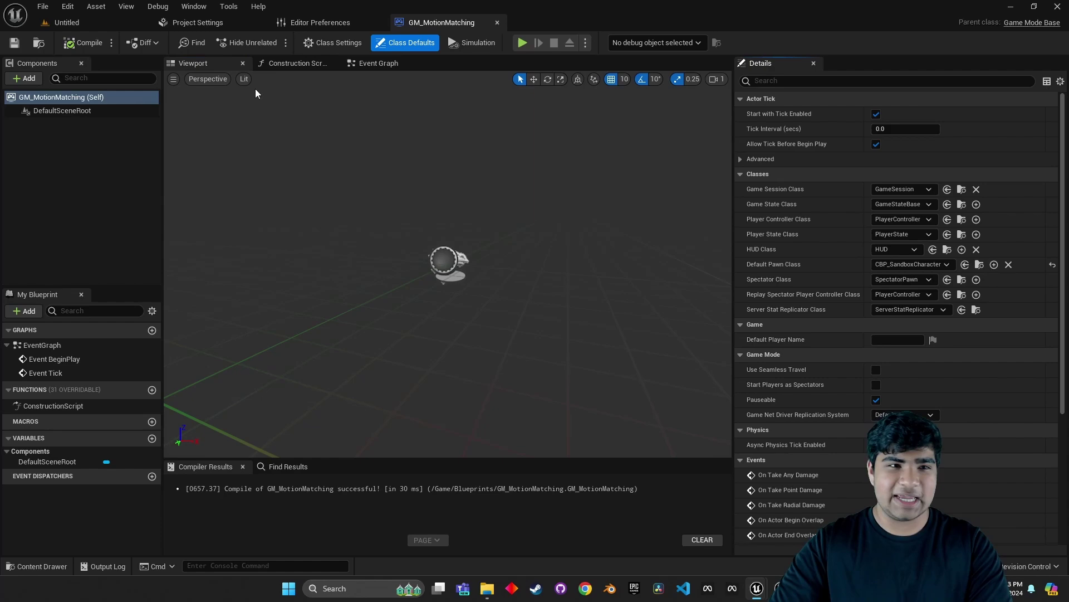
click(70, 22)
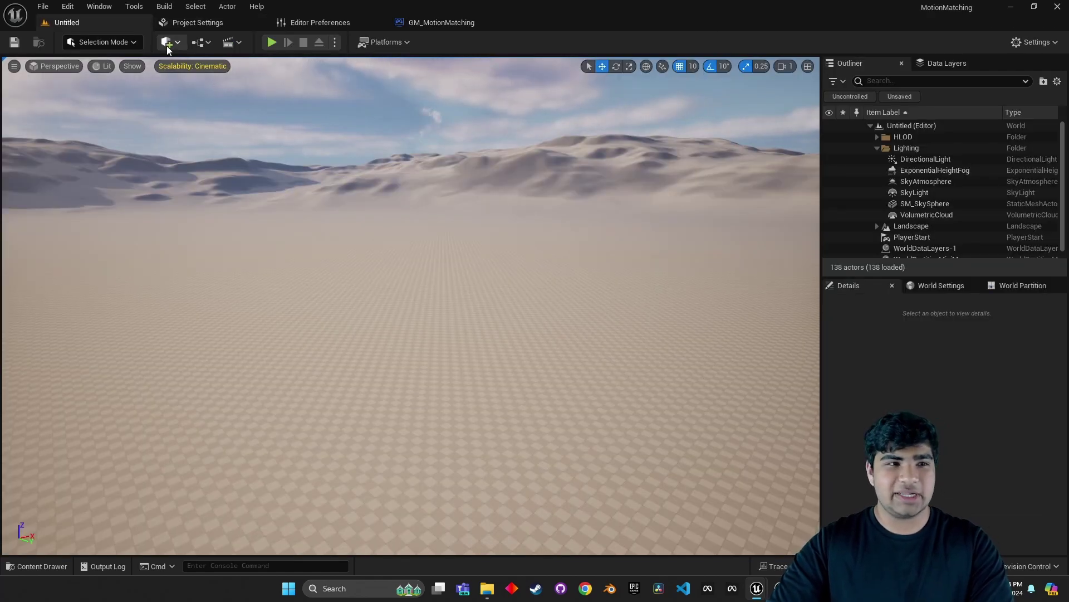
Set Default GameMode to GM_MotionMatching in Project Settings, found by searching 'gamemode'.
click(66, 9)
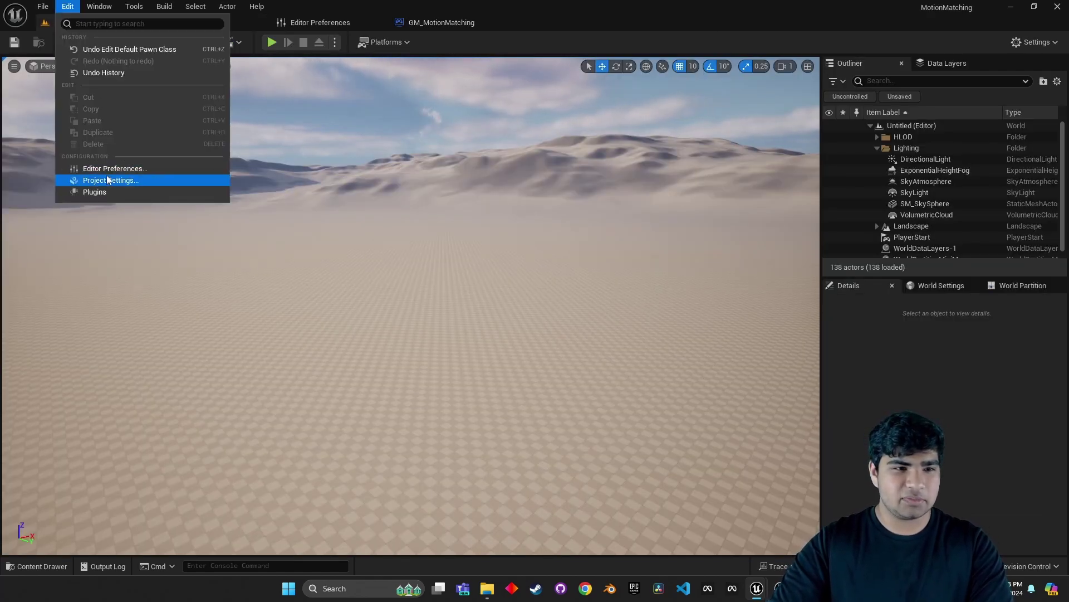
click(1013, 53)
click(1019, 43)
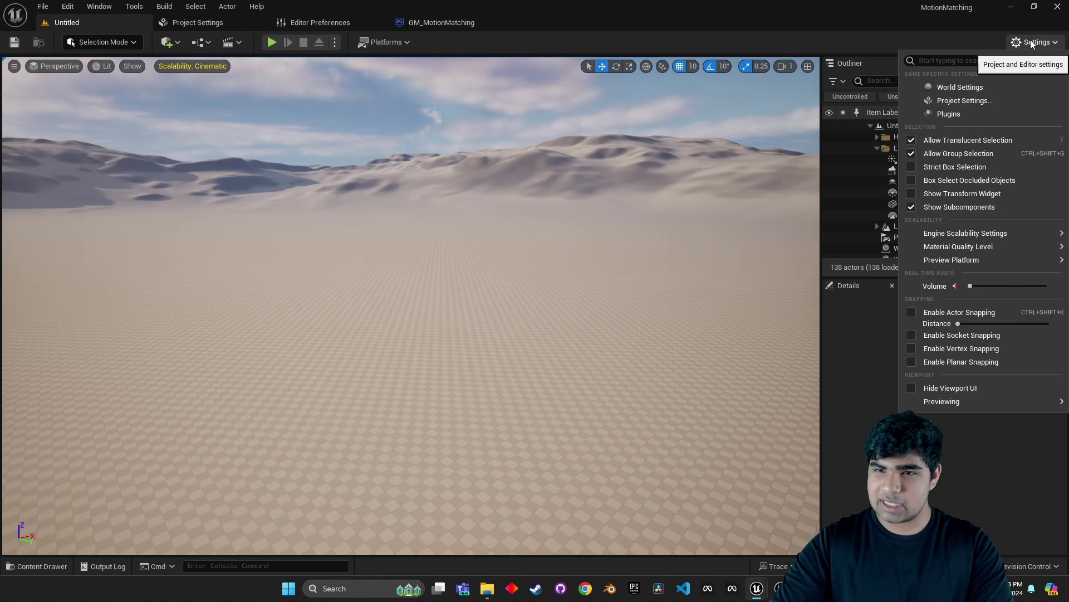
click(801, 55)
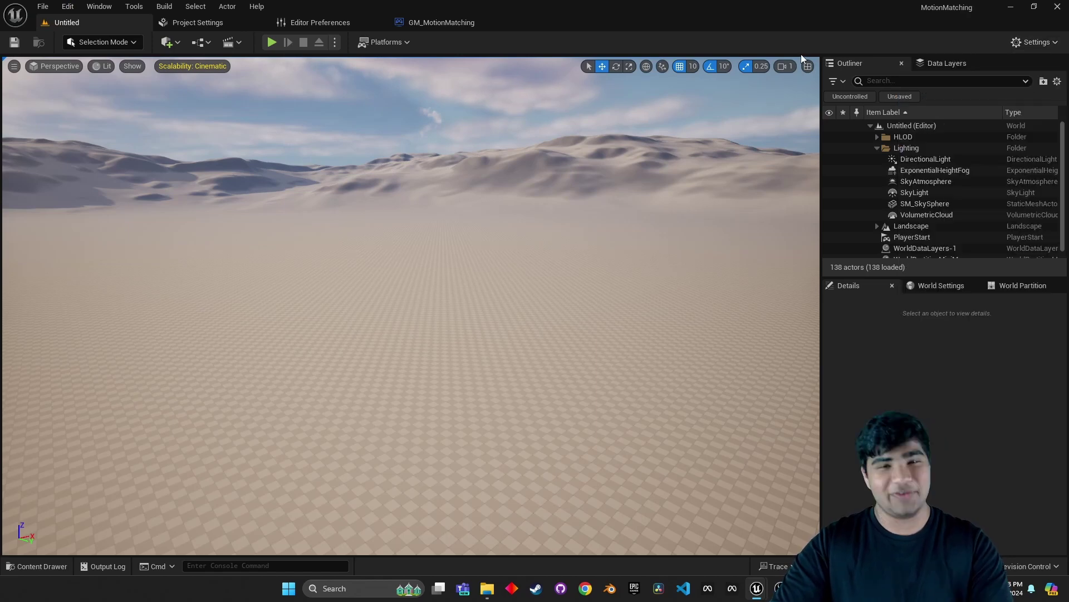
click(207, 24)
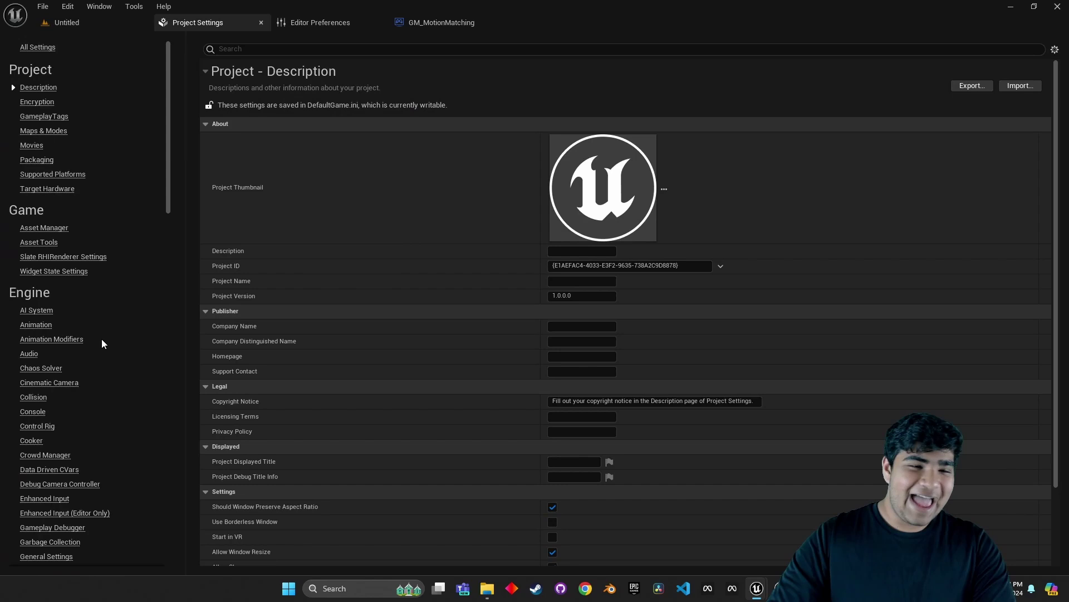
text(gamemode)
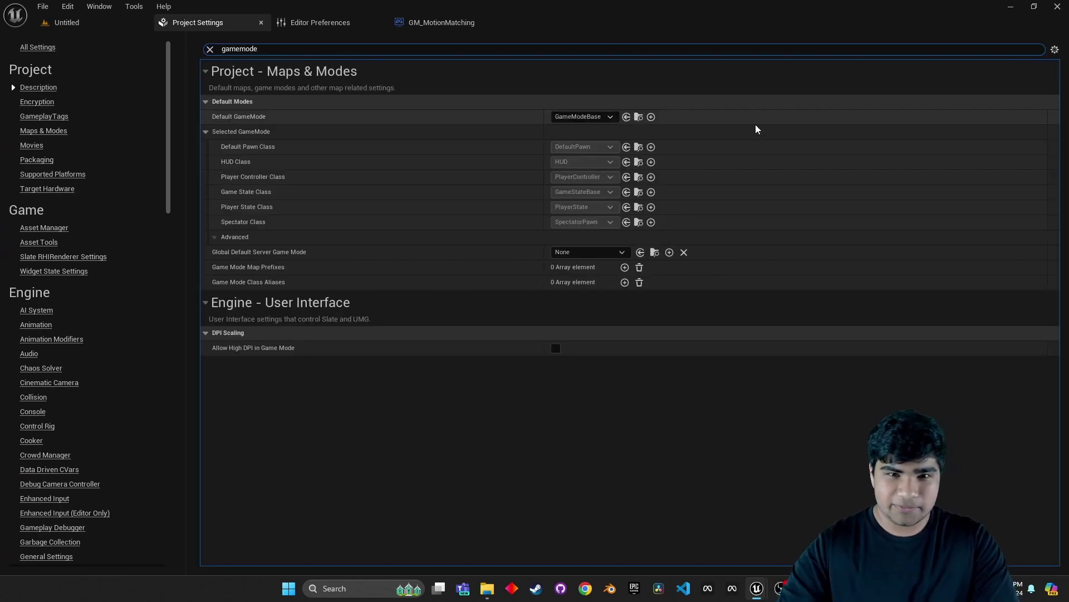
click(585, 117)
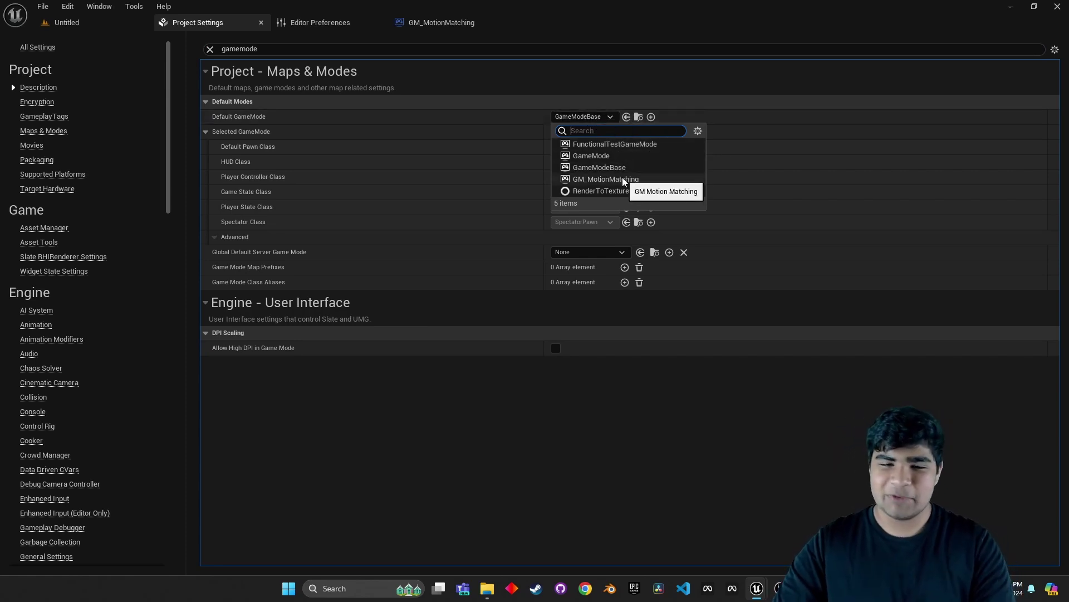
click(660, 181)
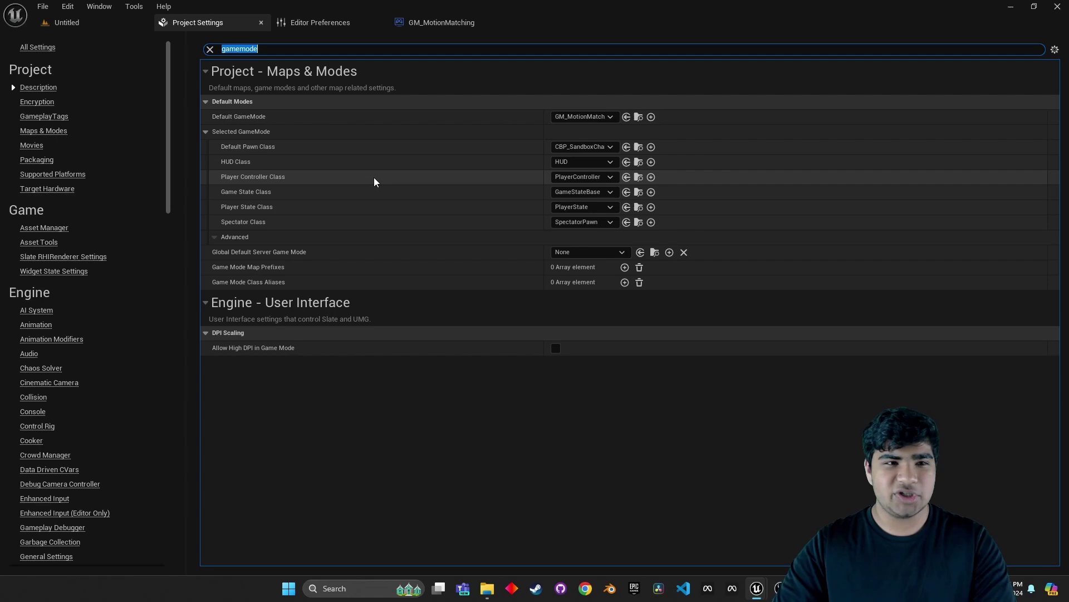
click(210, 49)
click(62, 23)
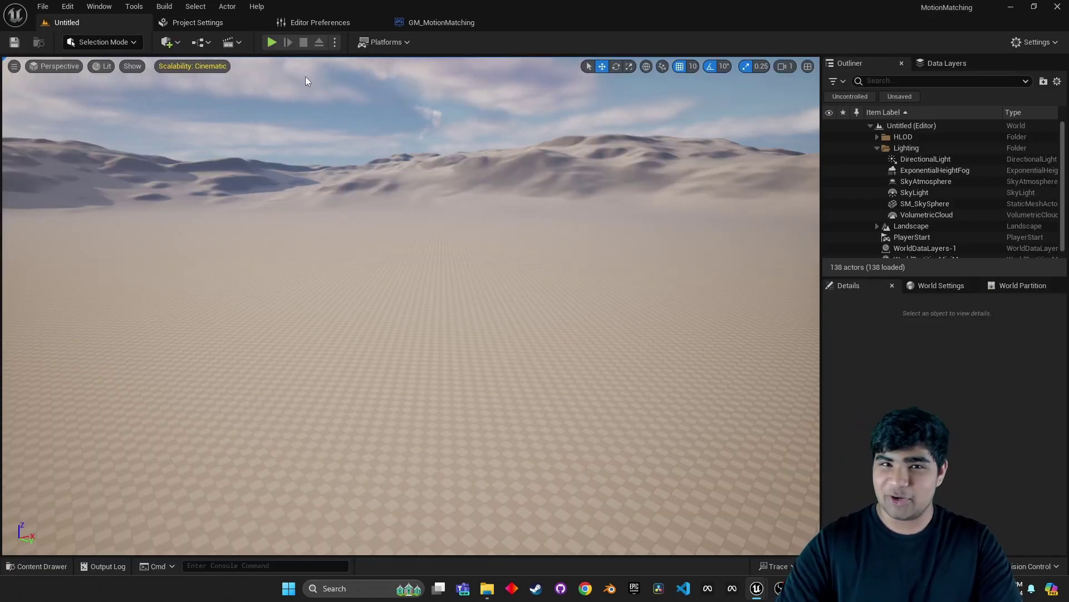
click(269, 47)
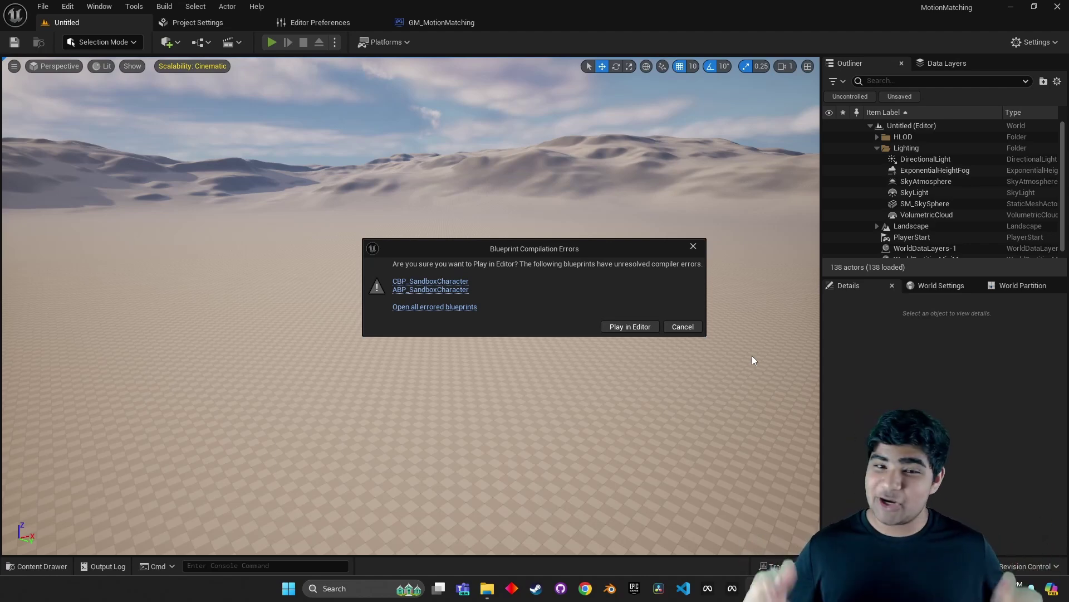
click(683, 326)
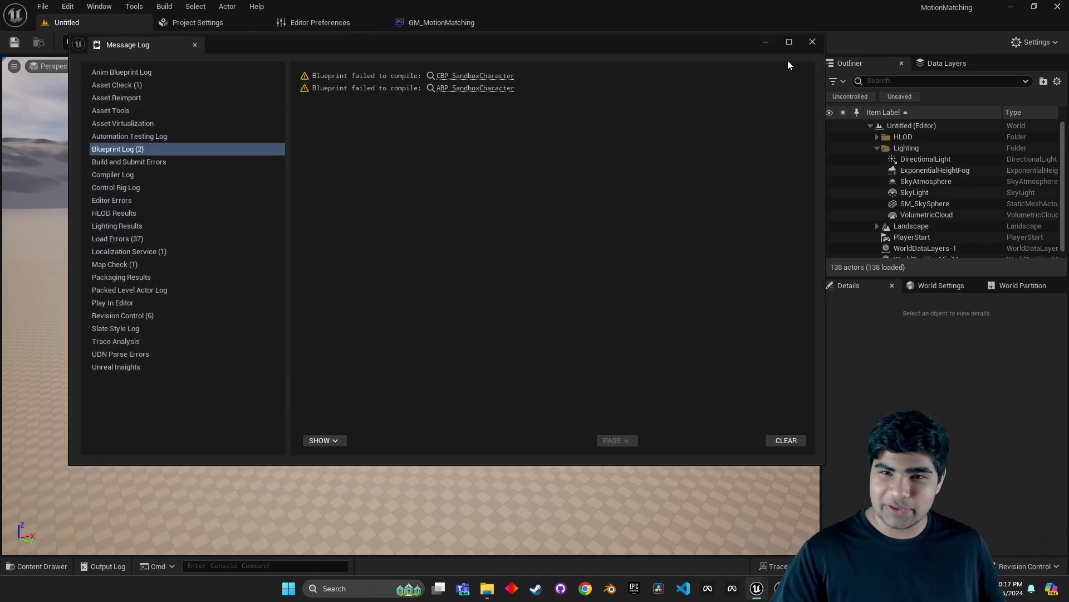
click(813, 42)
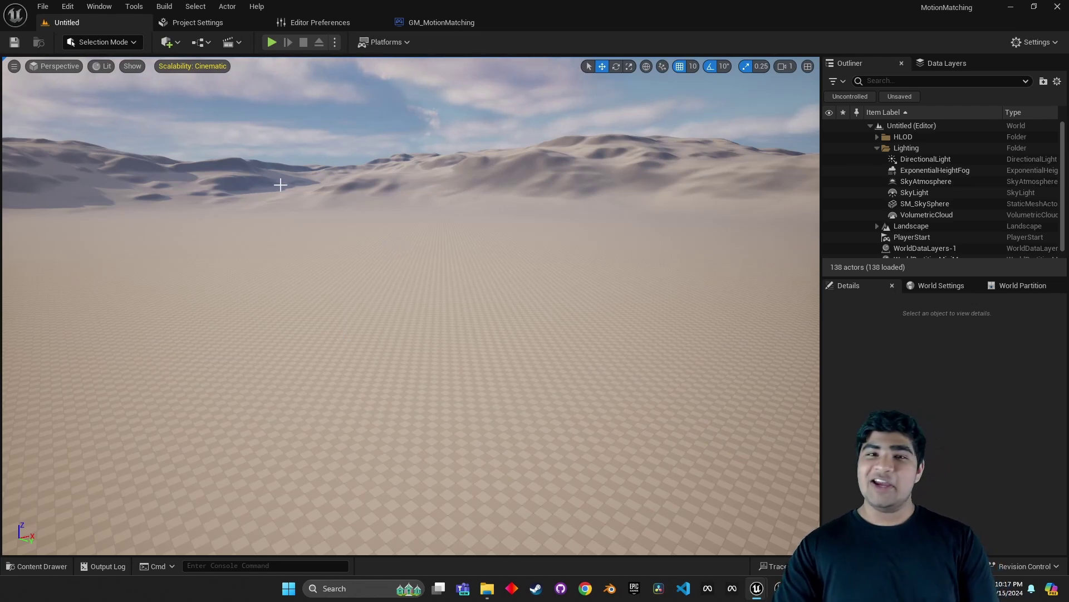
Enable the experimental Motion Trajectory plugin in the Plugins window.
click(68, 7)
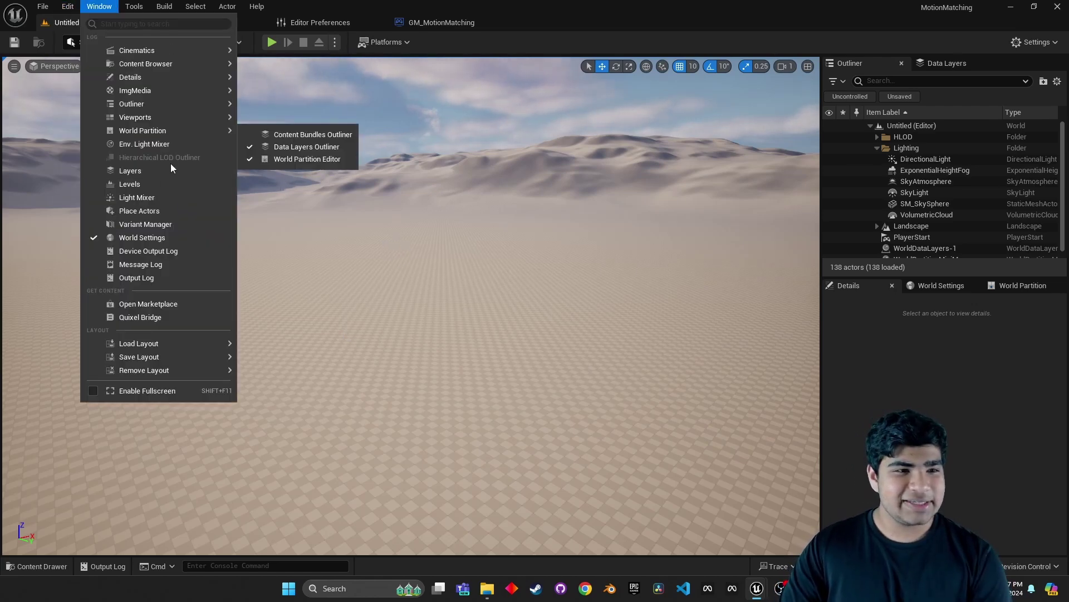
click(110, 190)
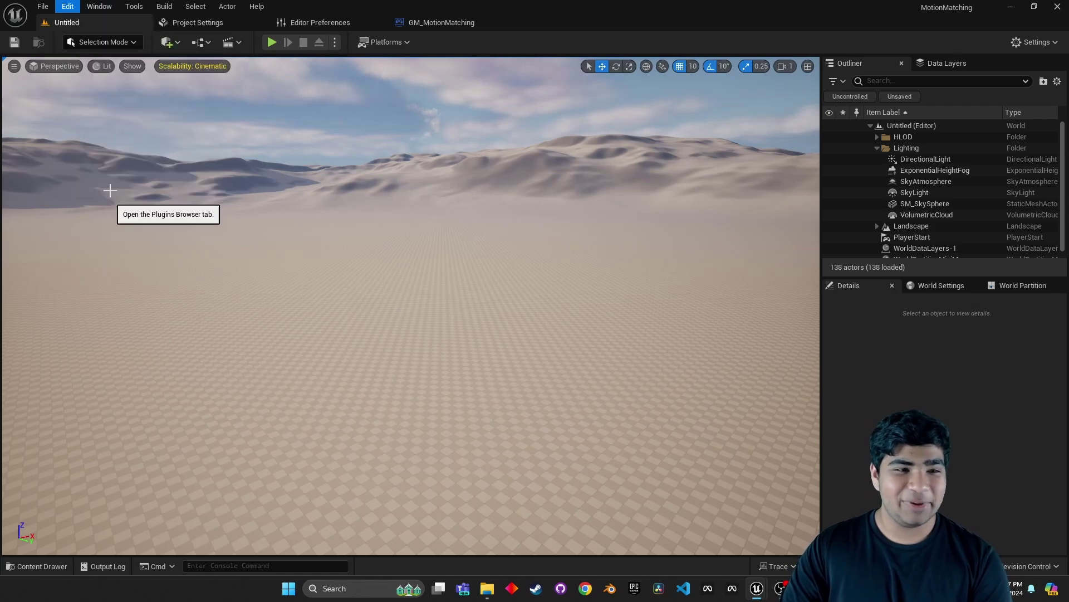
drag(291, 112, 386, 100)
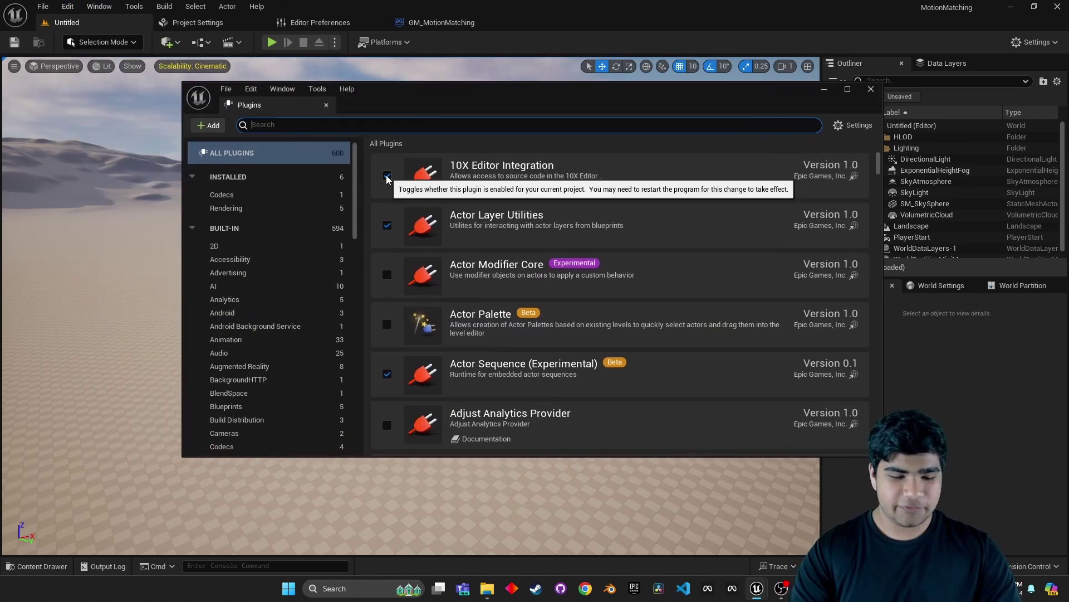
text(motion t)
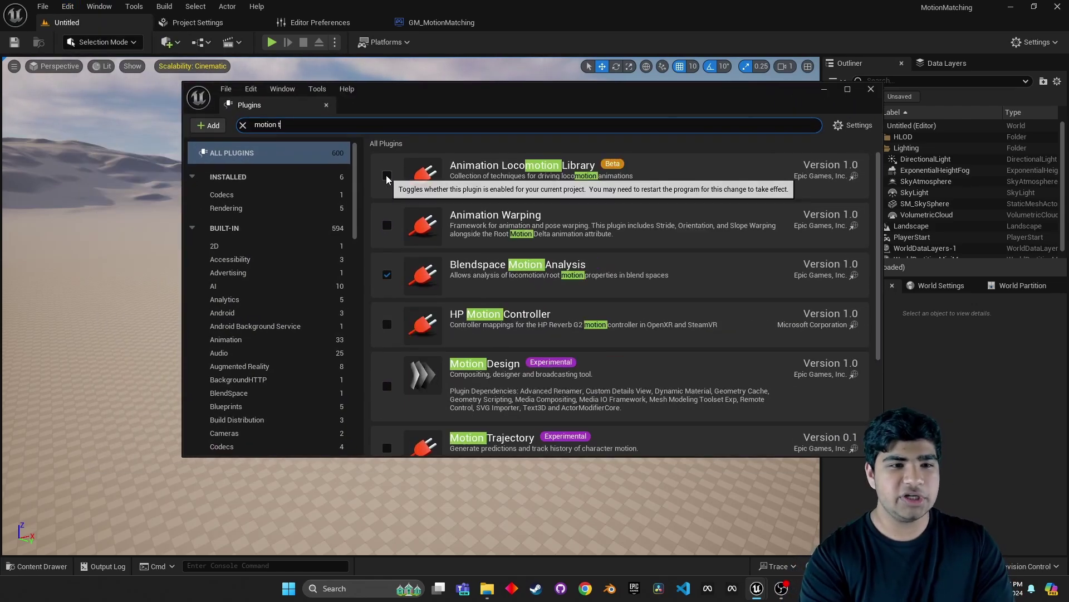
text(ra)
click(390, 178)
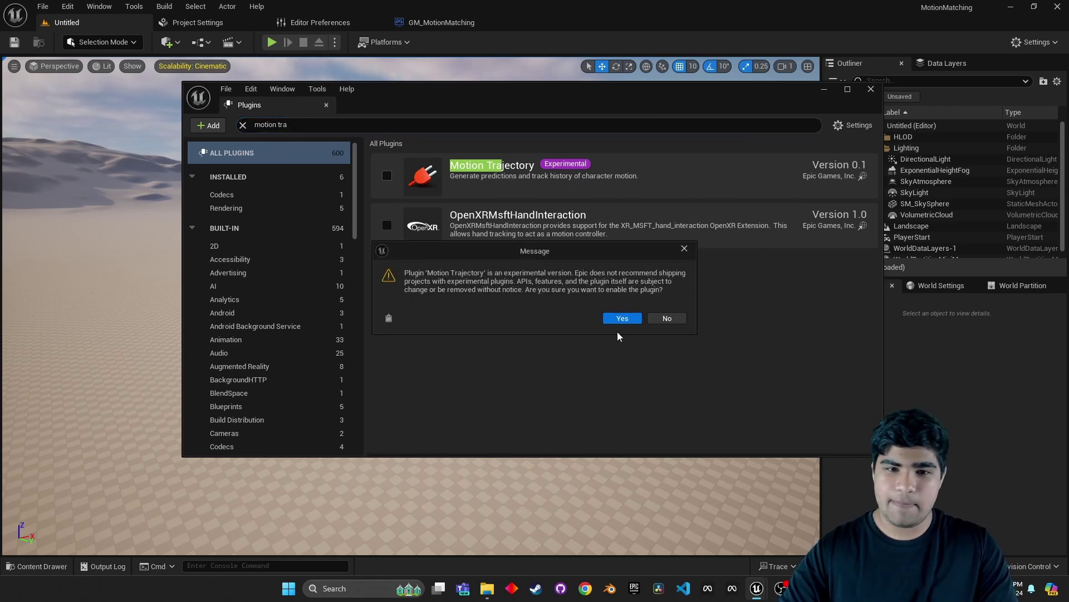
click(617, 319)
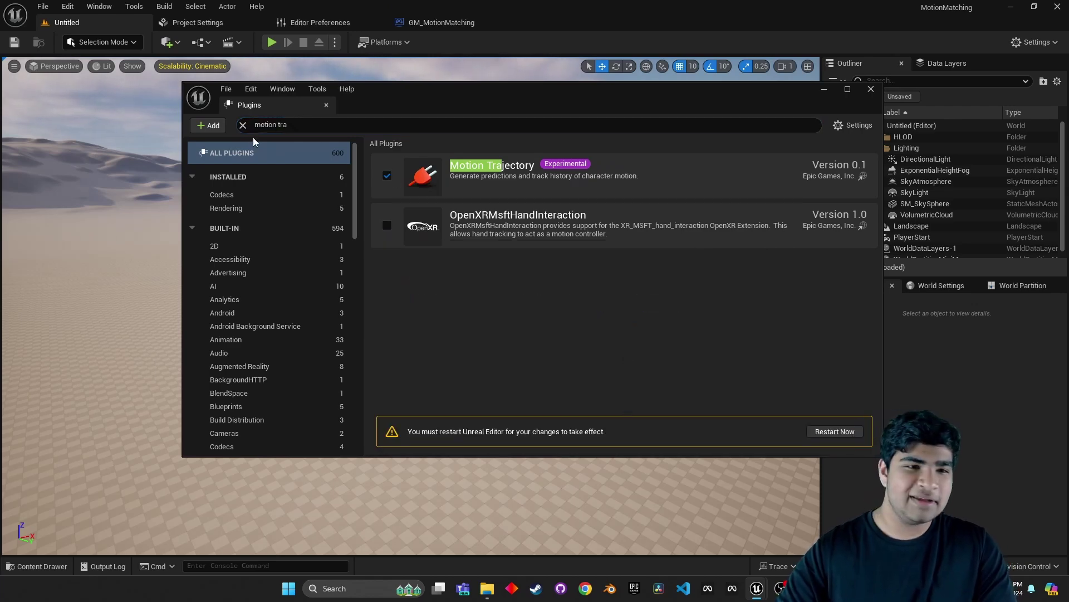
click(243, 125)
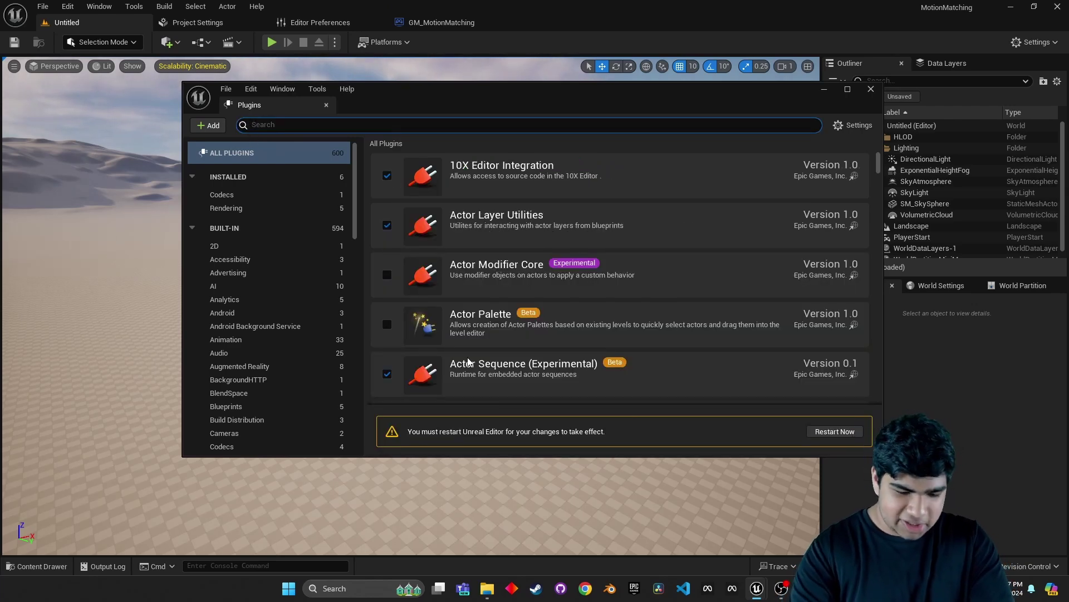
Enable the Motion Warping and Animation Warping plugins.
text(motion warping)
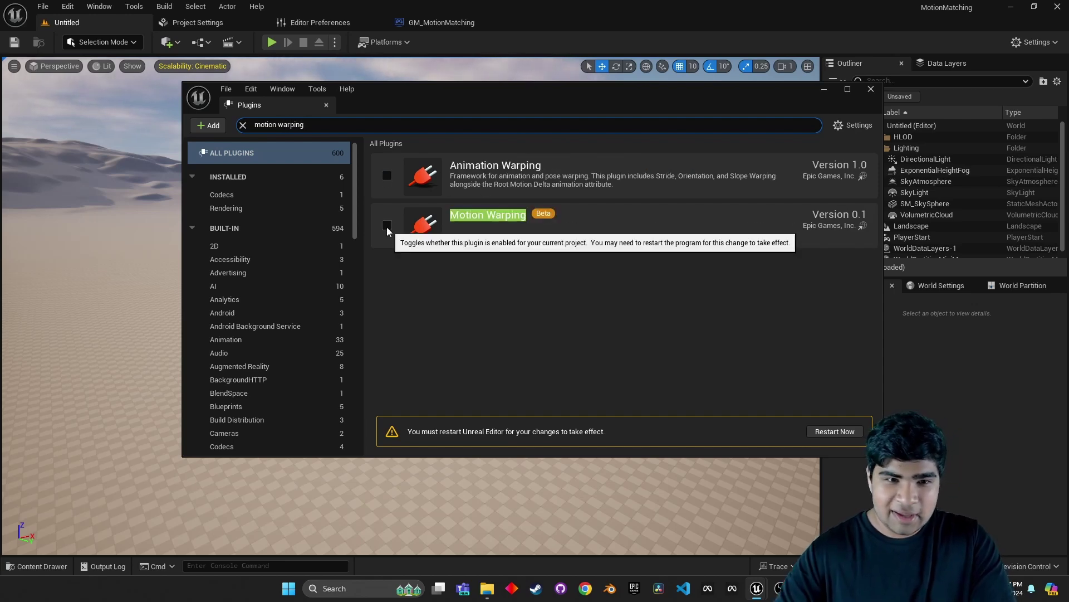
click(387, 225)
click(624, 324)
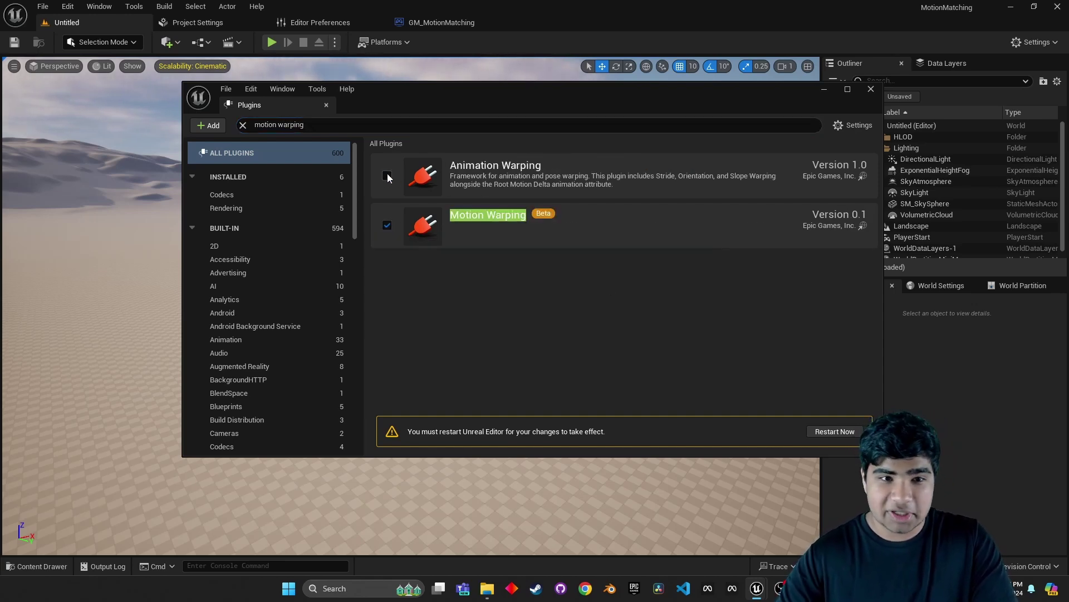
click(387, 176)
click(246, 126)
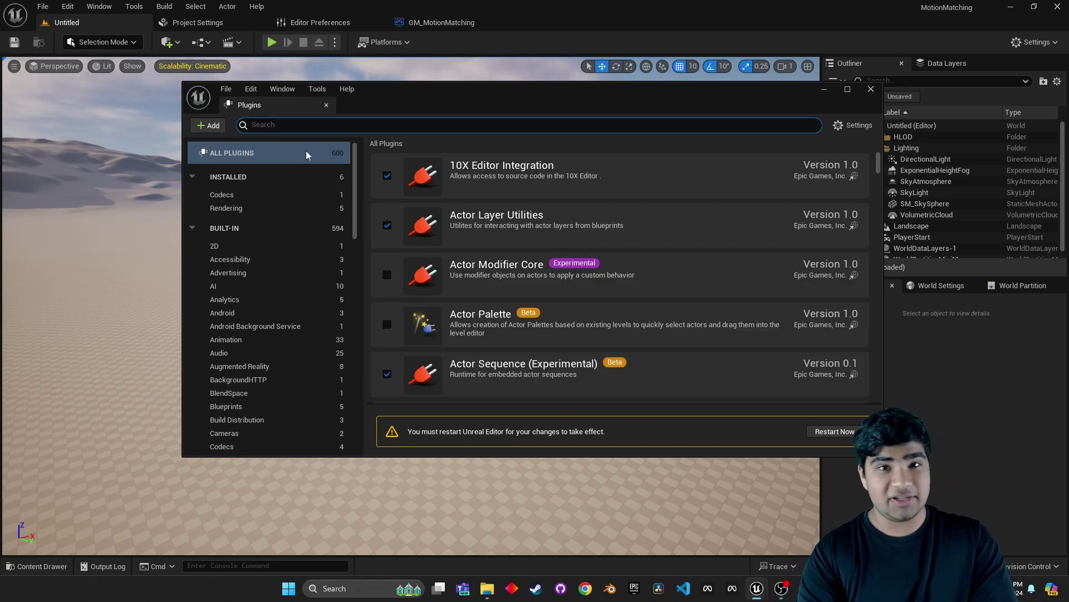
Enable the Animation Locomotion Library and Pose Search plugins.
text(animati)
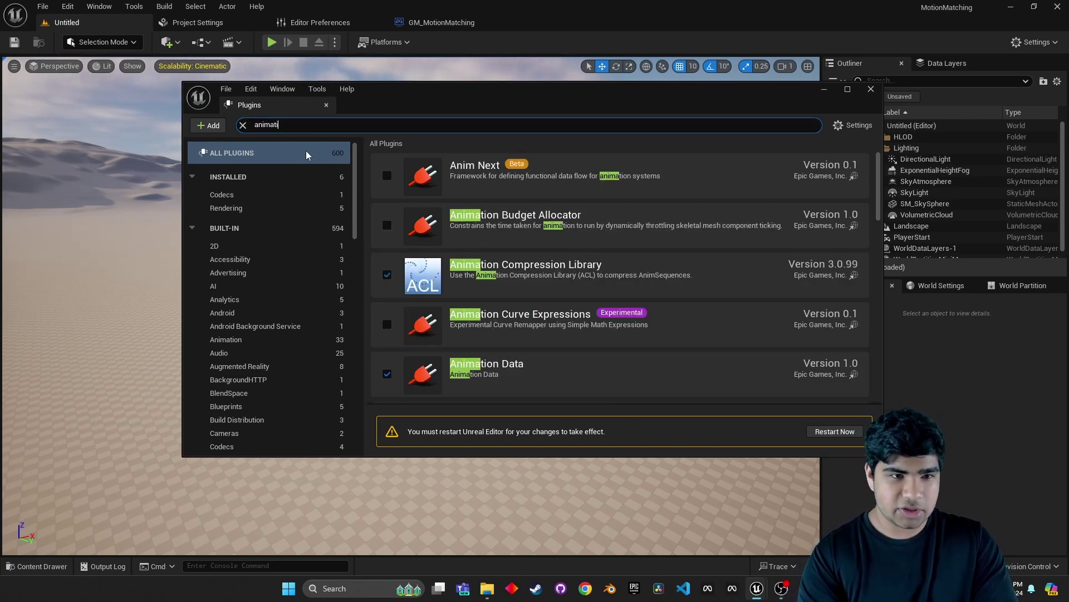
text(on loco)
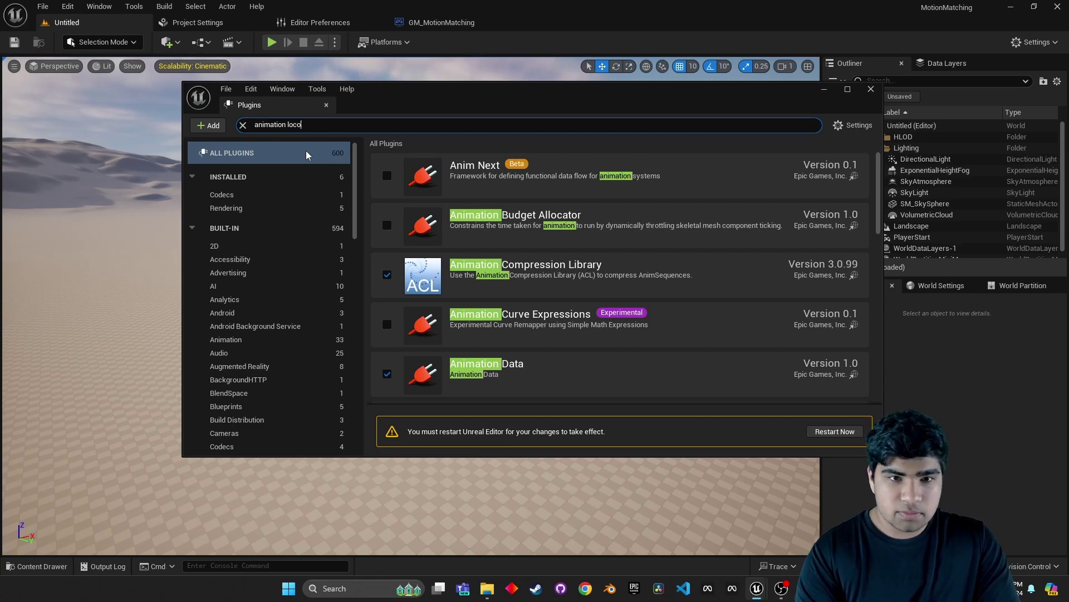
text(m)
click(387, 175)
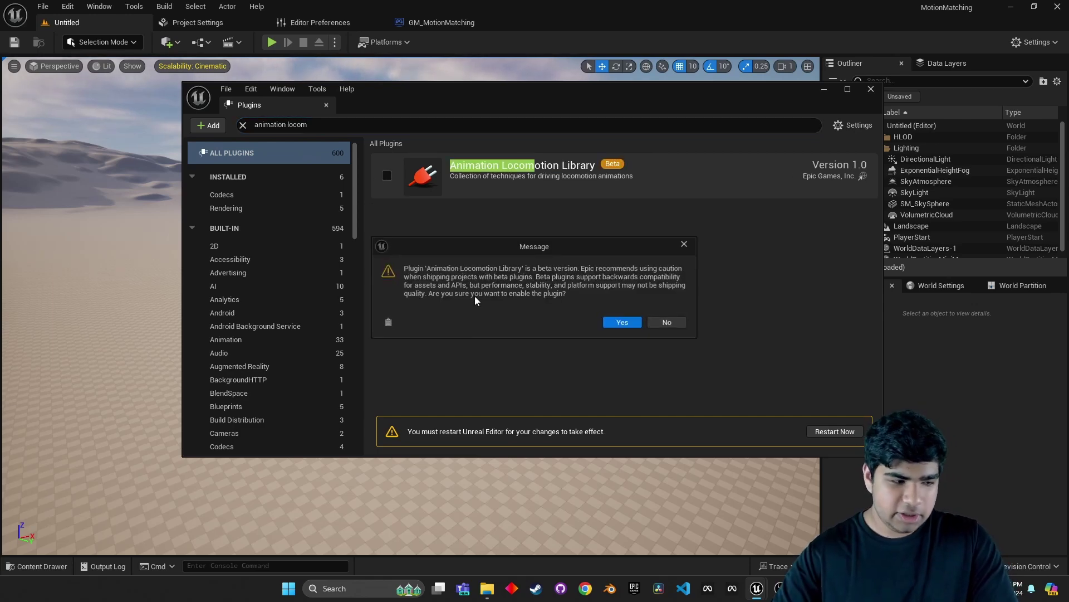
click(622, 323)
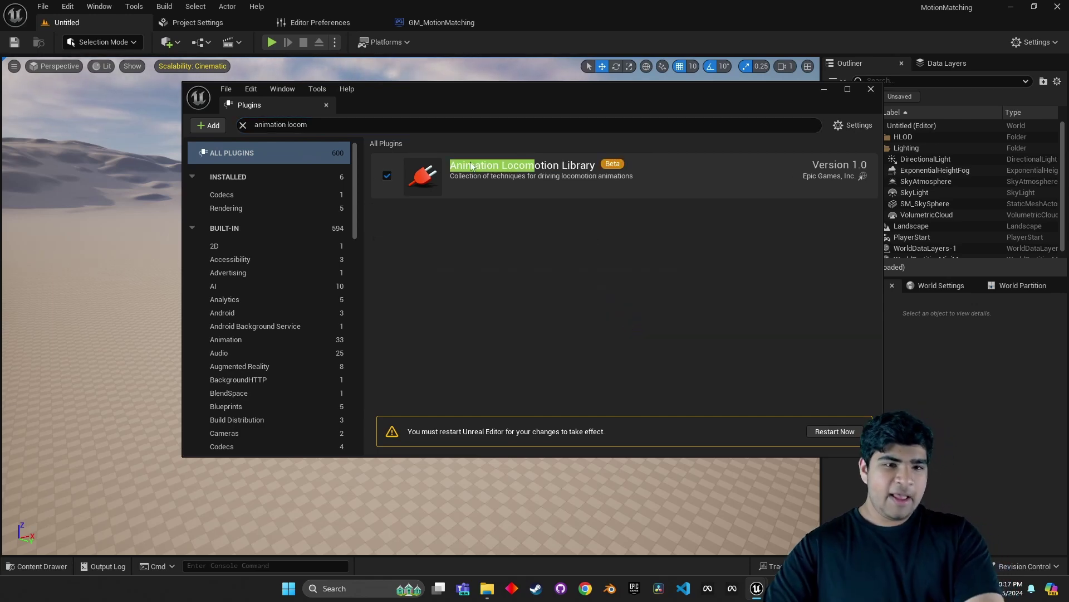
click(243, 124)
text(pose)
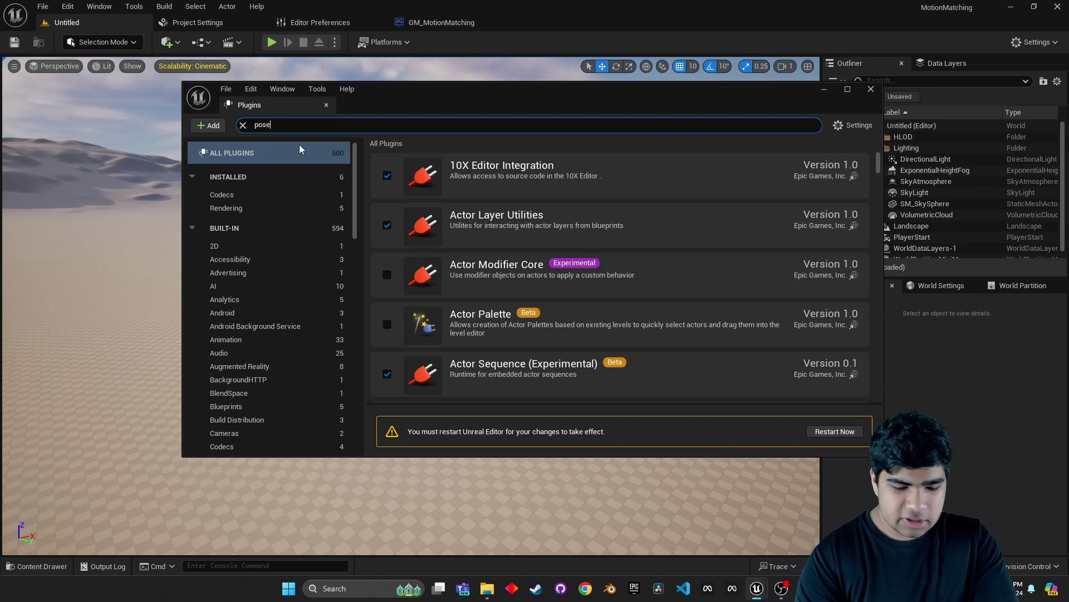
text( search)
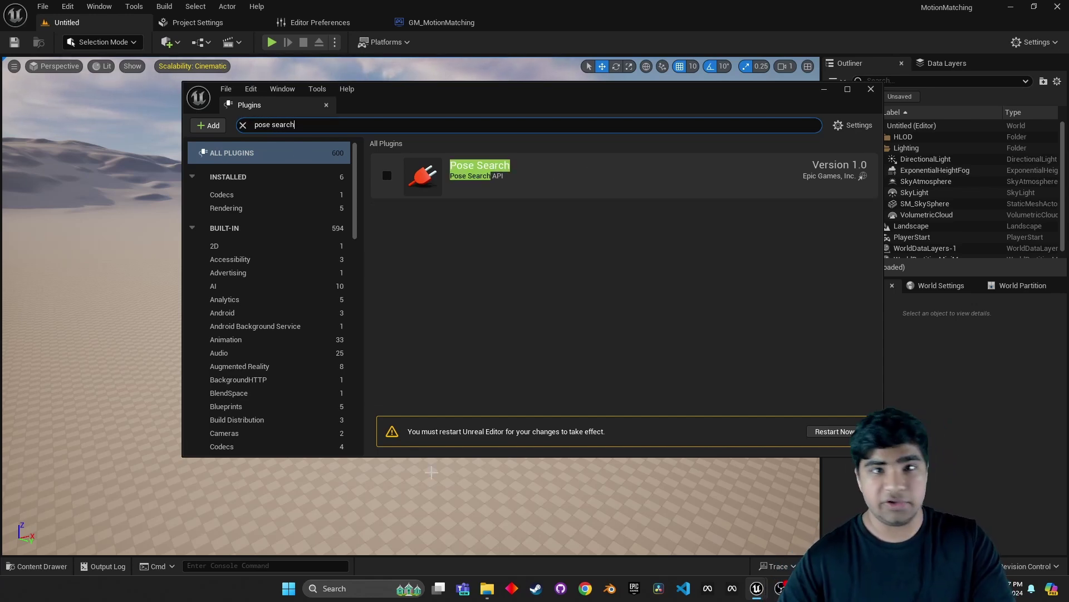
click(386, 176)
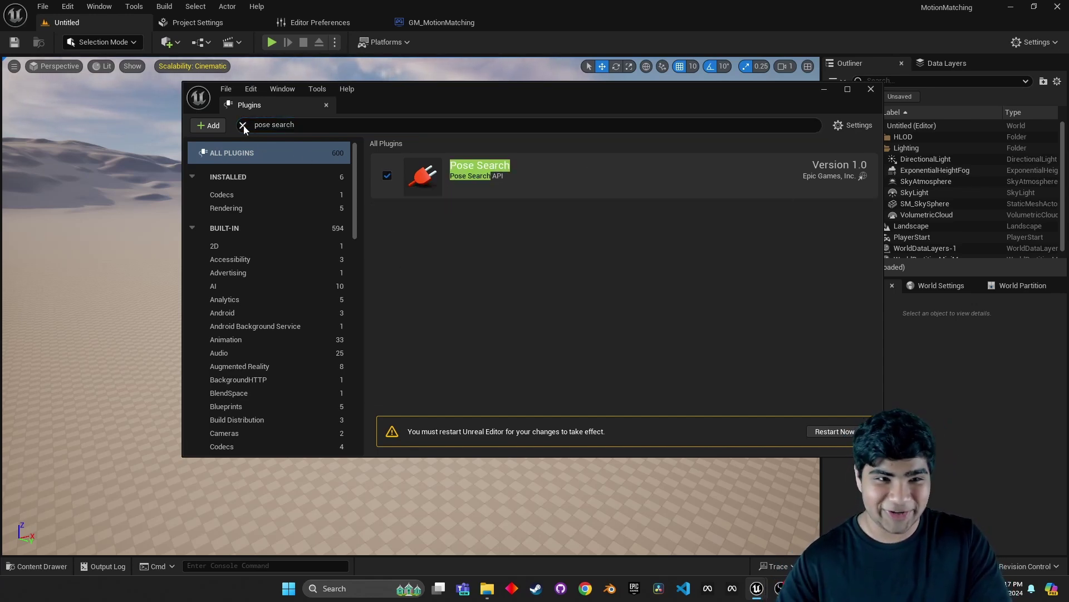
click(243, 125)
Enable the Chooser and Deformer Graph plugins, accepting their beta warnings.
text(choos)
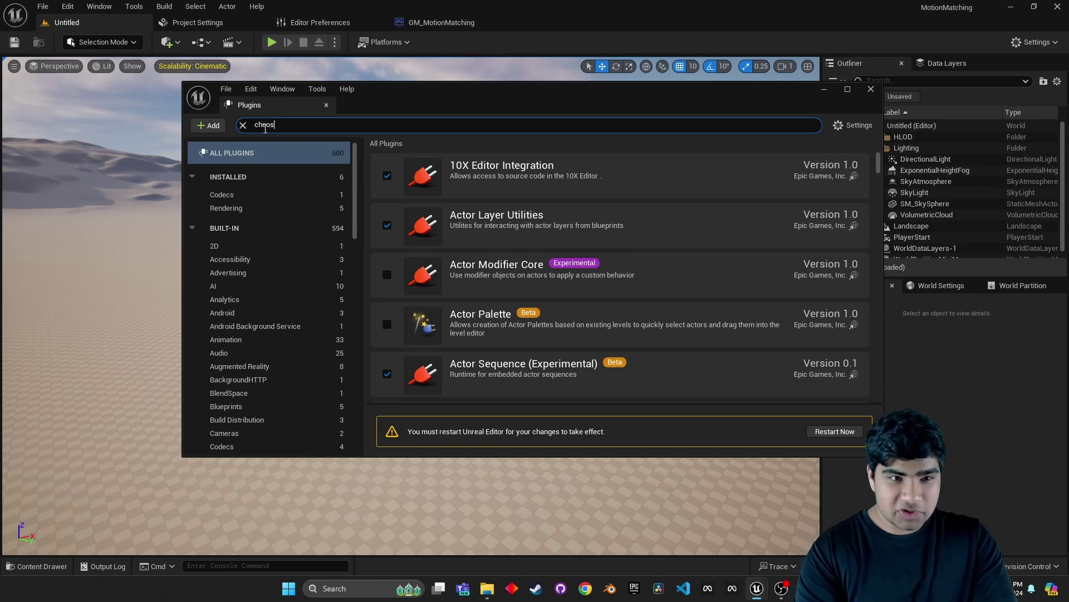
text(er)
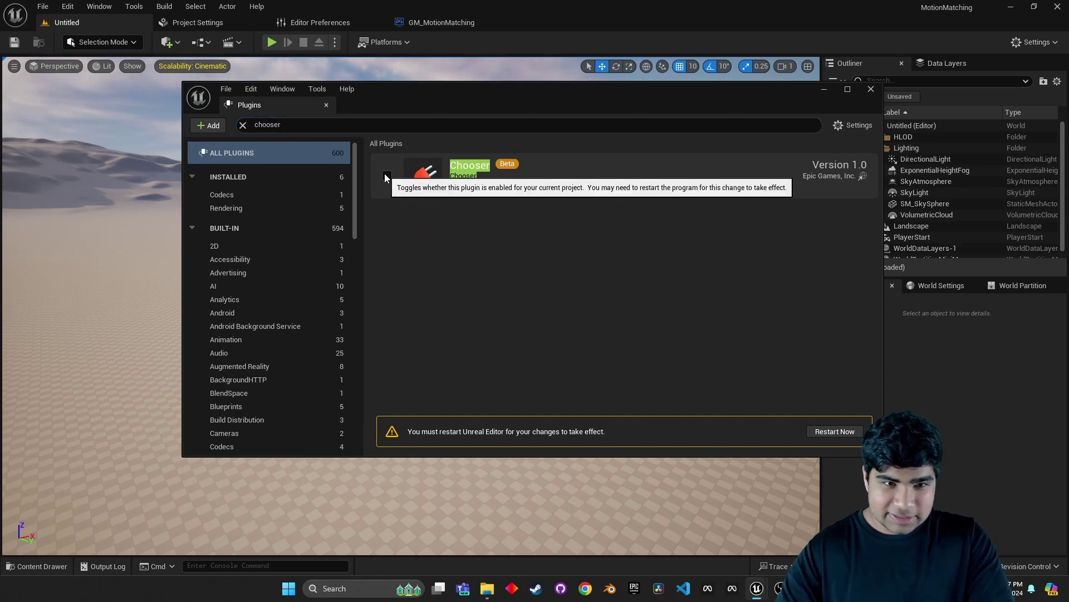
click(384, 177)
click(619, 321)
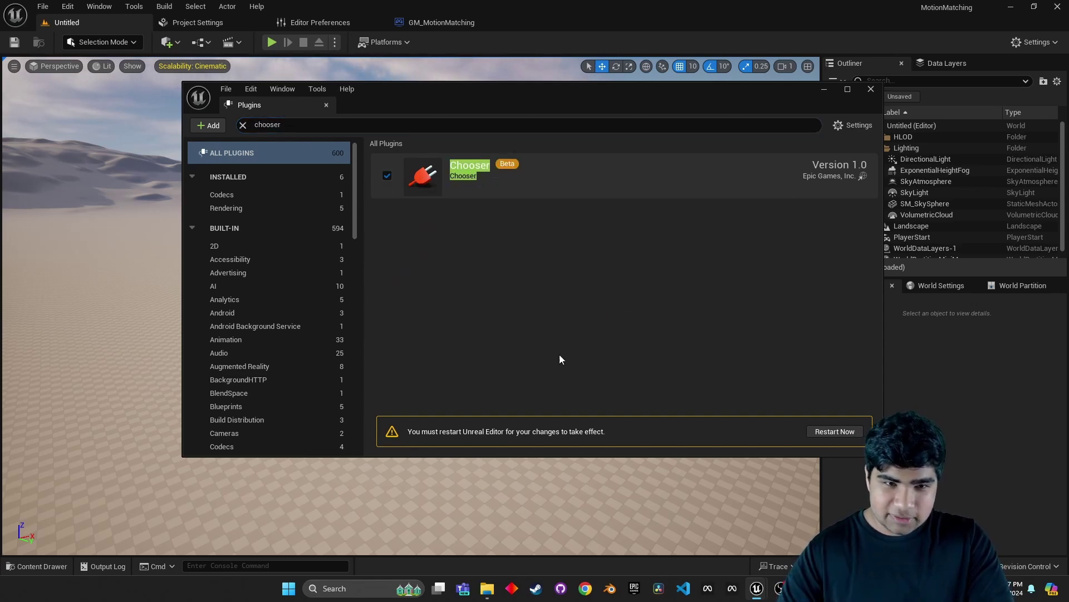
click(243, 125)
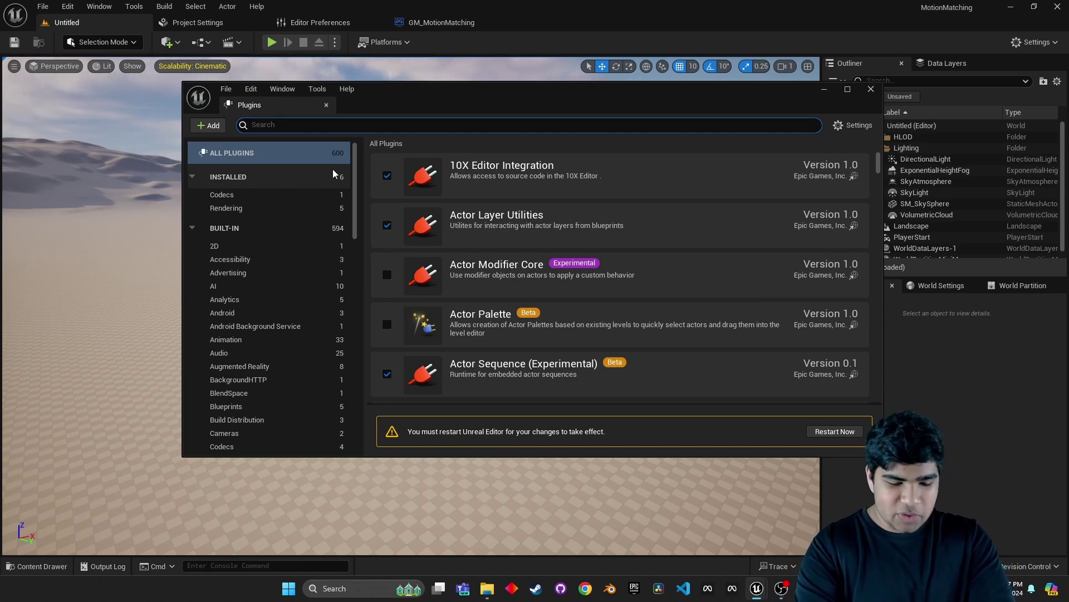
text(defro)
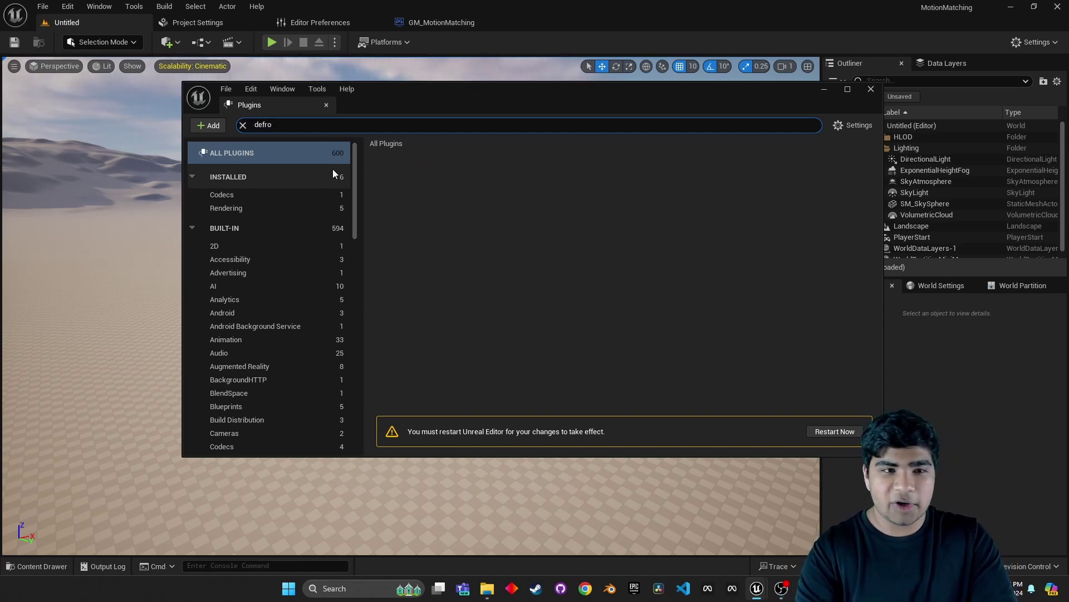
key(BackSpace)
key(BackSpace)
text(or)
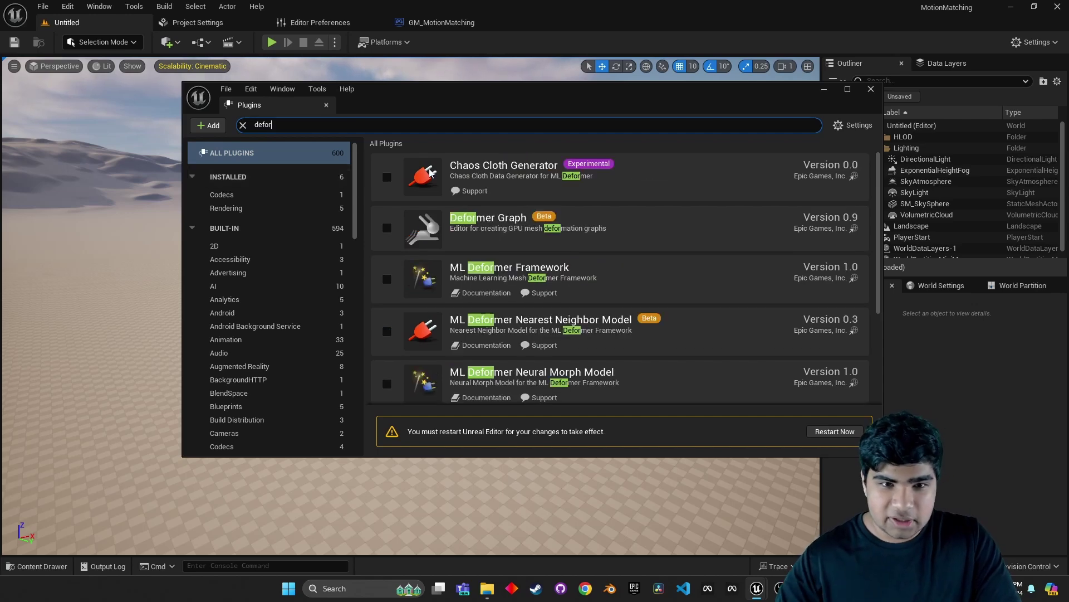
click(387, 228)
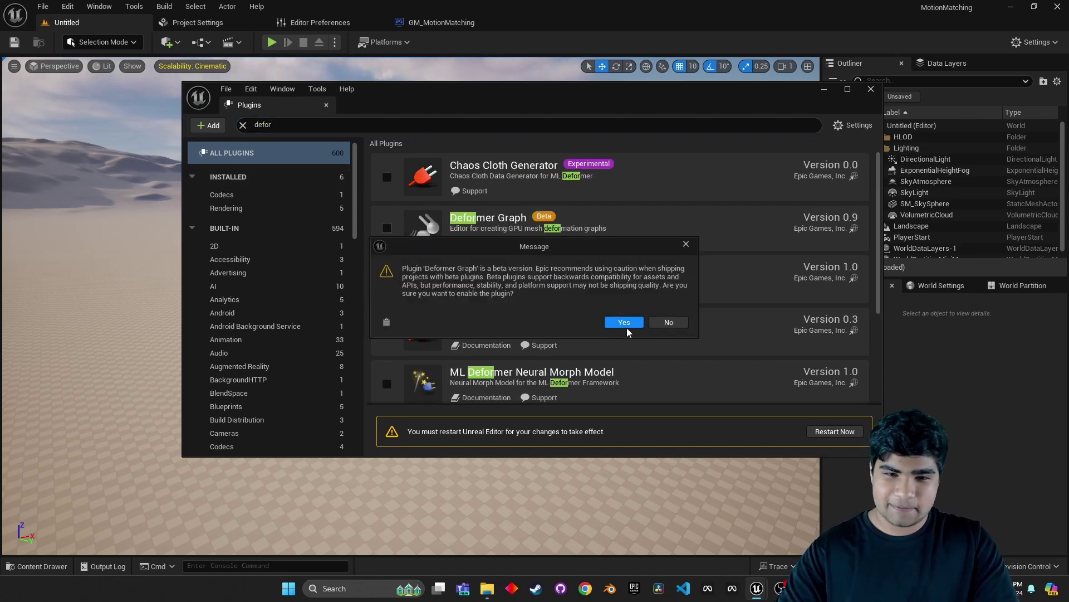
click(626, 328)
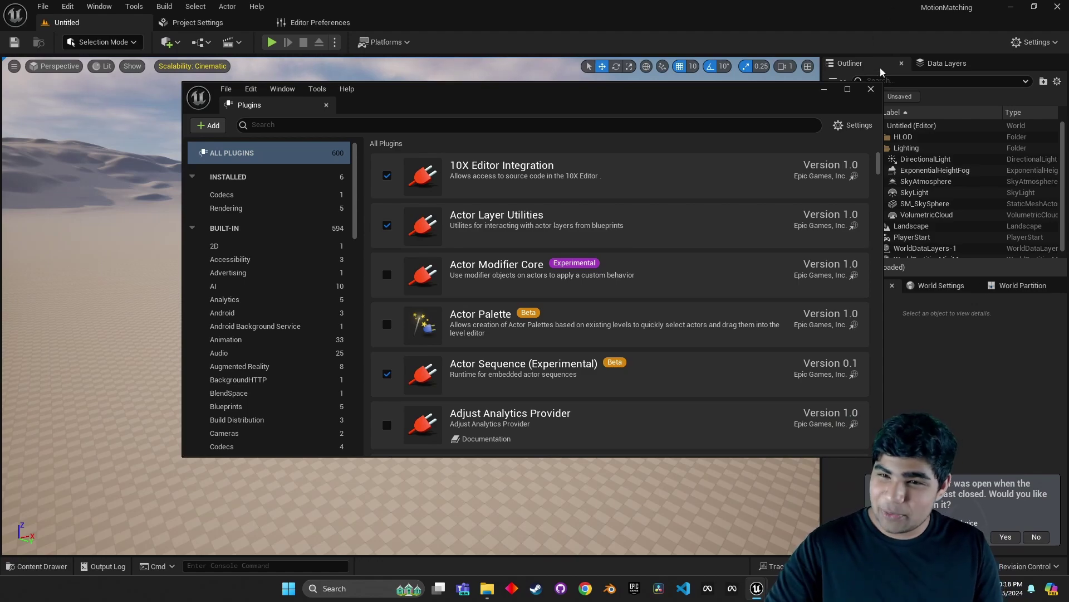
Close the Plugins window and tilt the desert level view up toward the sky.
click(871, 89)
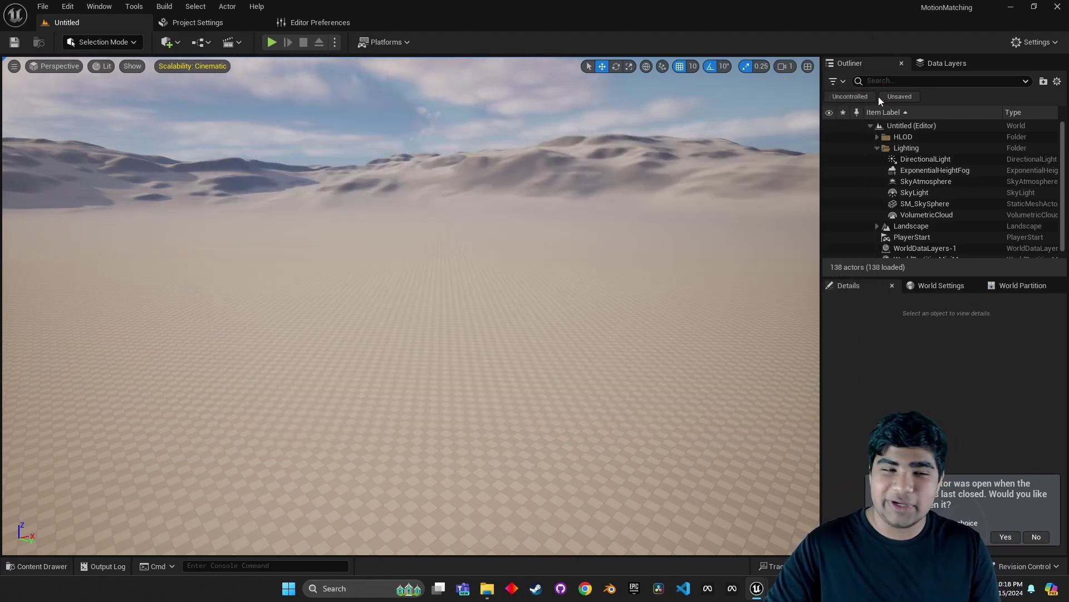
mouse_move(504, 156)
right_down()
mouse_move(504, 178)
mouse_move(479, 167)
mouse_move(505, 139)
right_up()
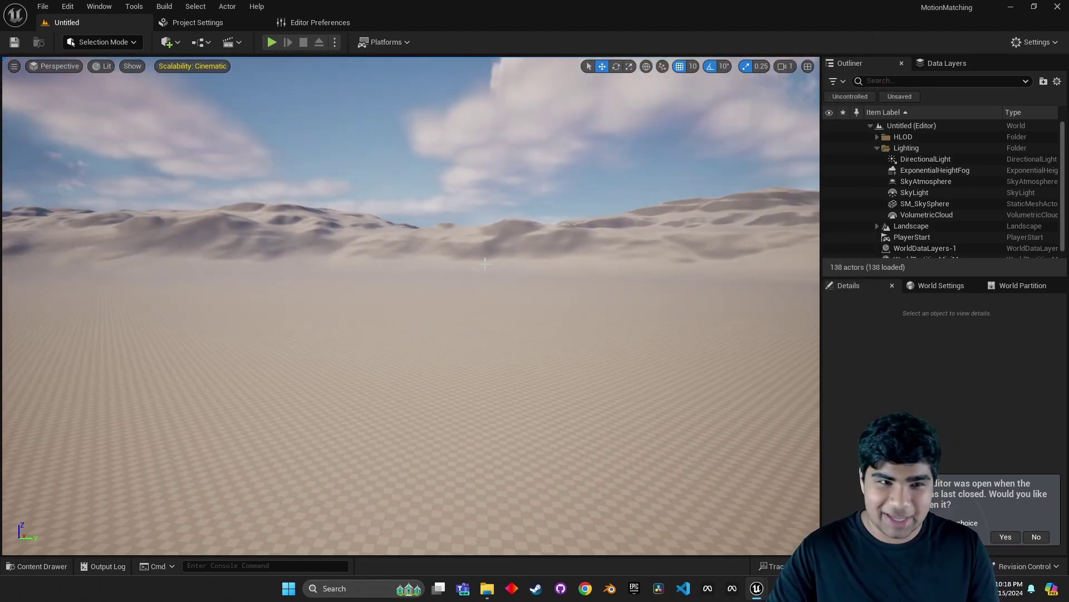
Create a new level from the Basic template with floor, lighting and PlayerStart.
click(48, 5)
click(73, 49)
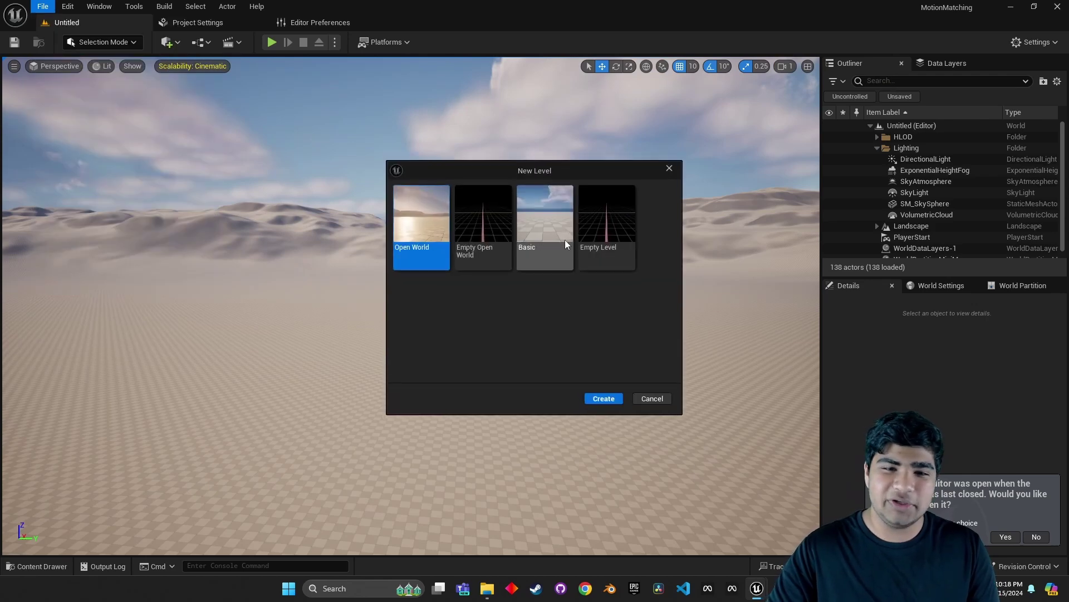
click(603, 399)
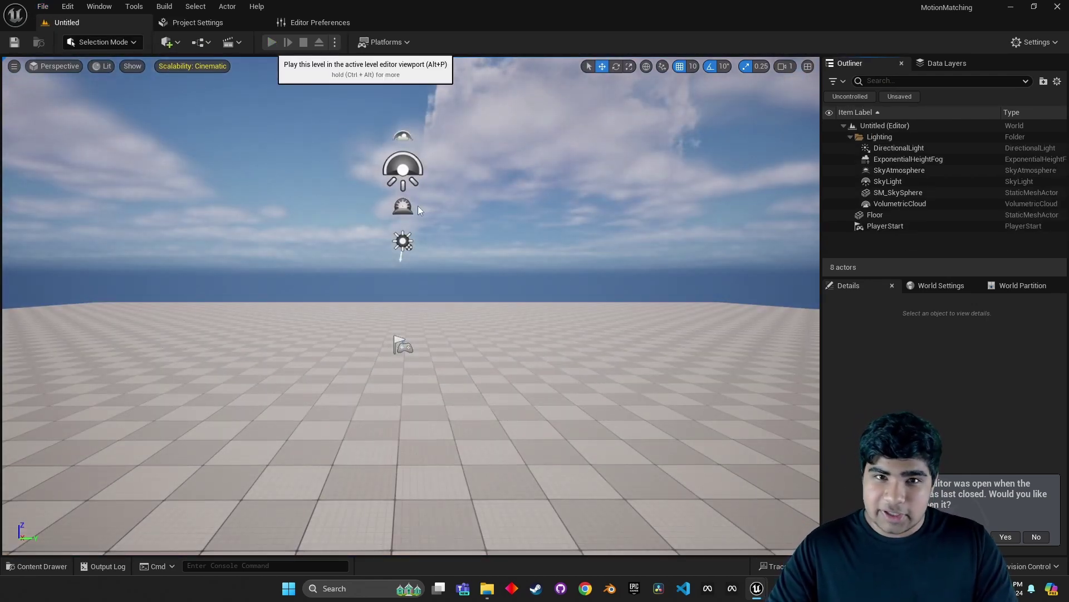
Play in Editor and run the Sandbox mannequin around the Basic level floor.
key(alt+p)
click(510, 305)
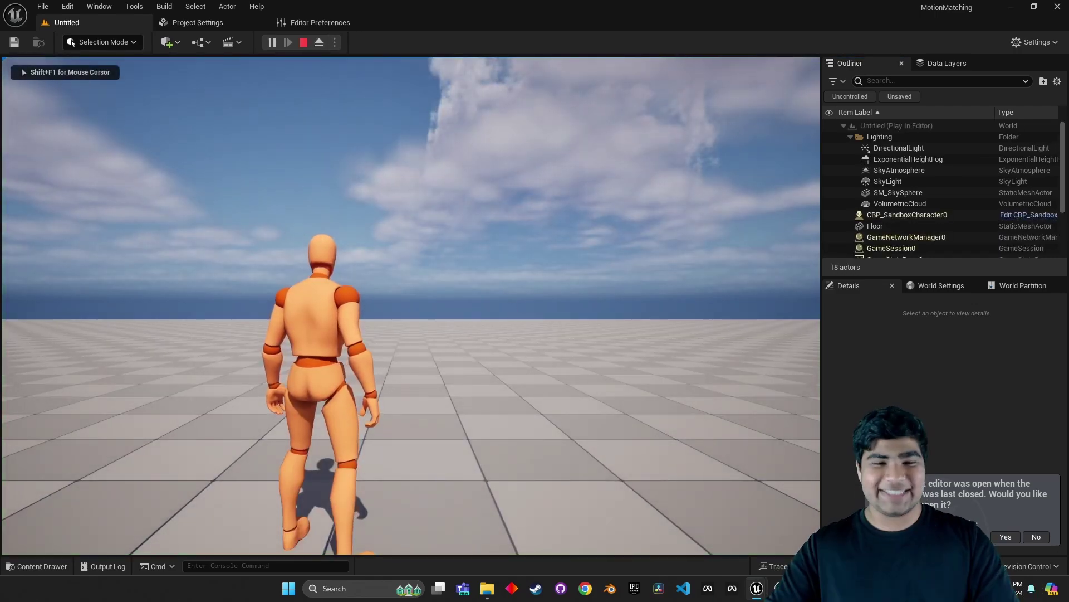
key(w)
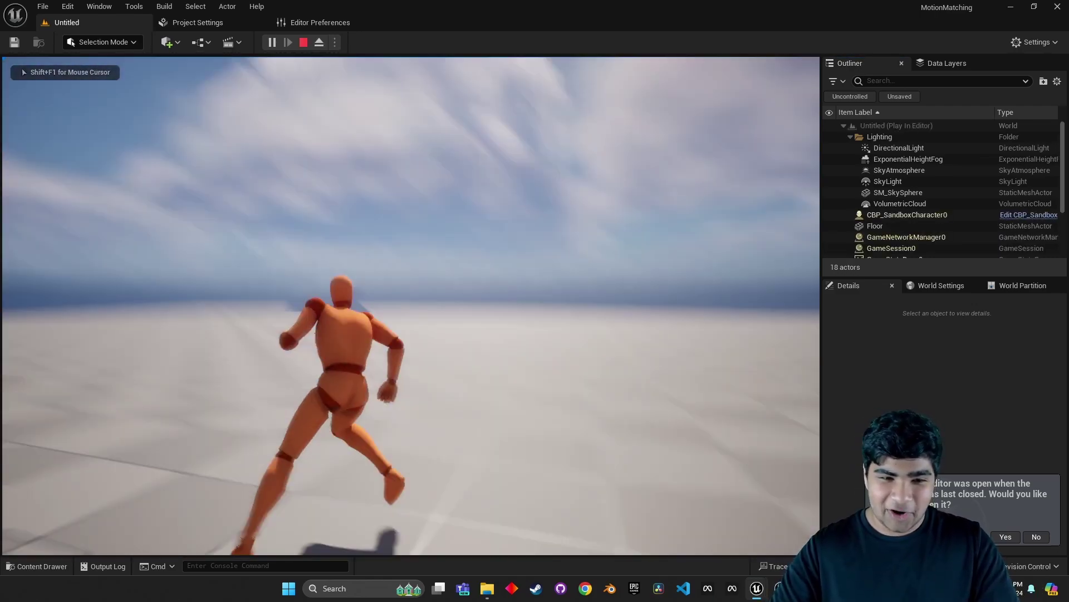
key(w)
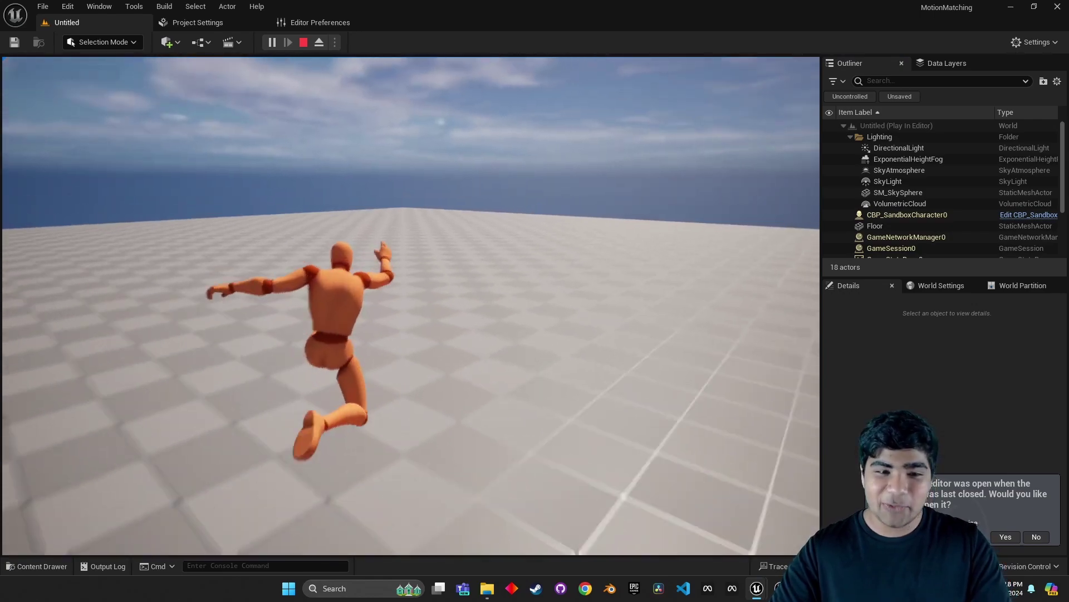
key(w)
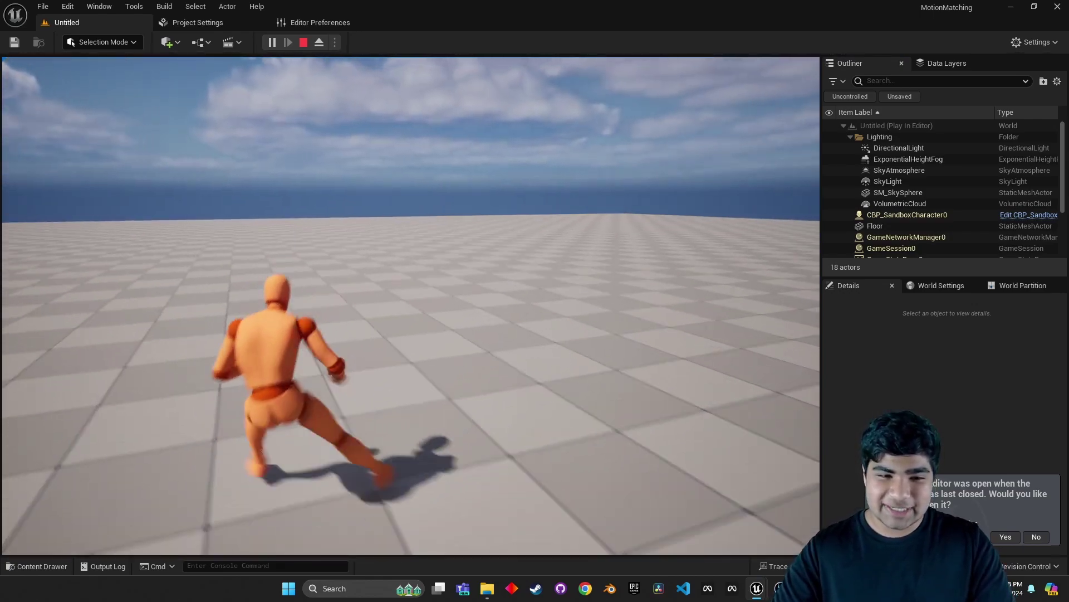